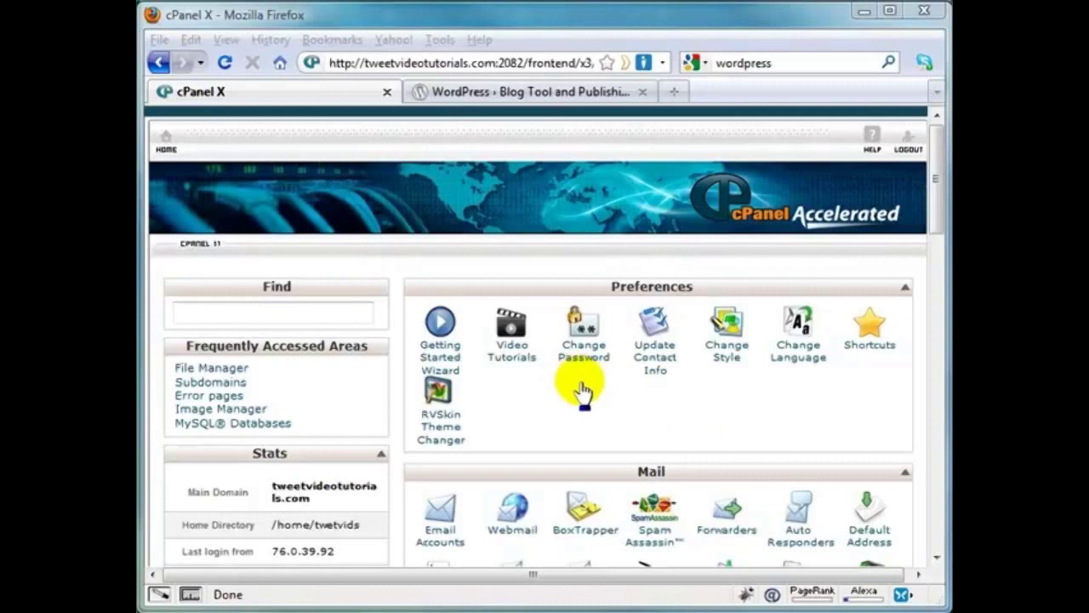
View the WordPress.org home page and locate its download link for WordPress 2.9.2
{"action": "left_click", "coordinate": [469, 95]}
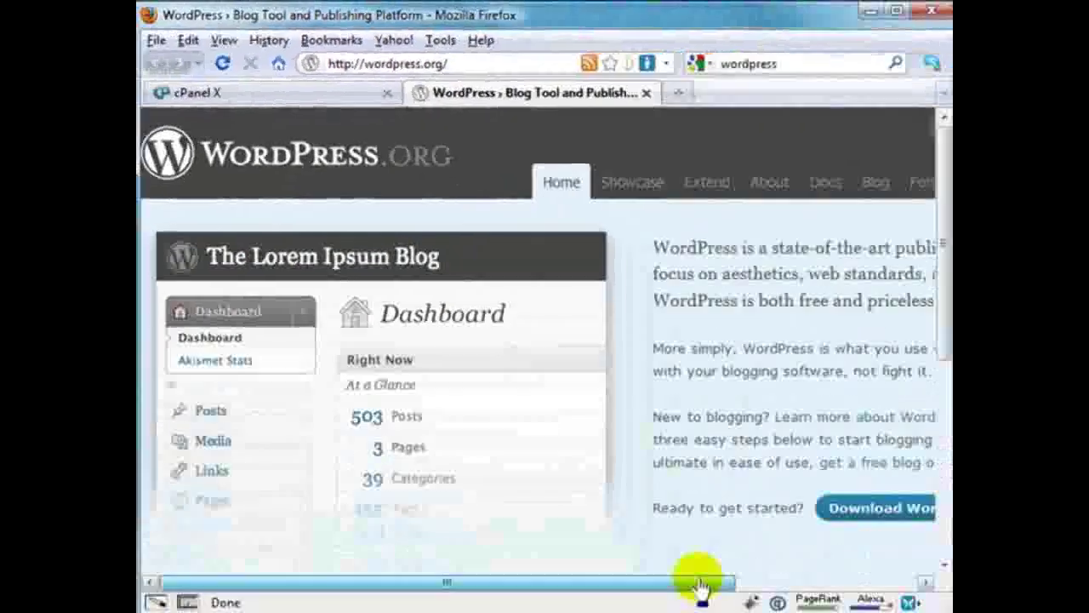
{"action": "left_click_drag", "start_coordinate": [700, 582], "coordinate": [879, 576]}
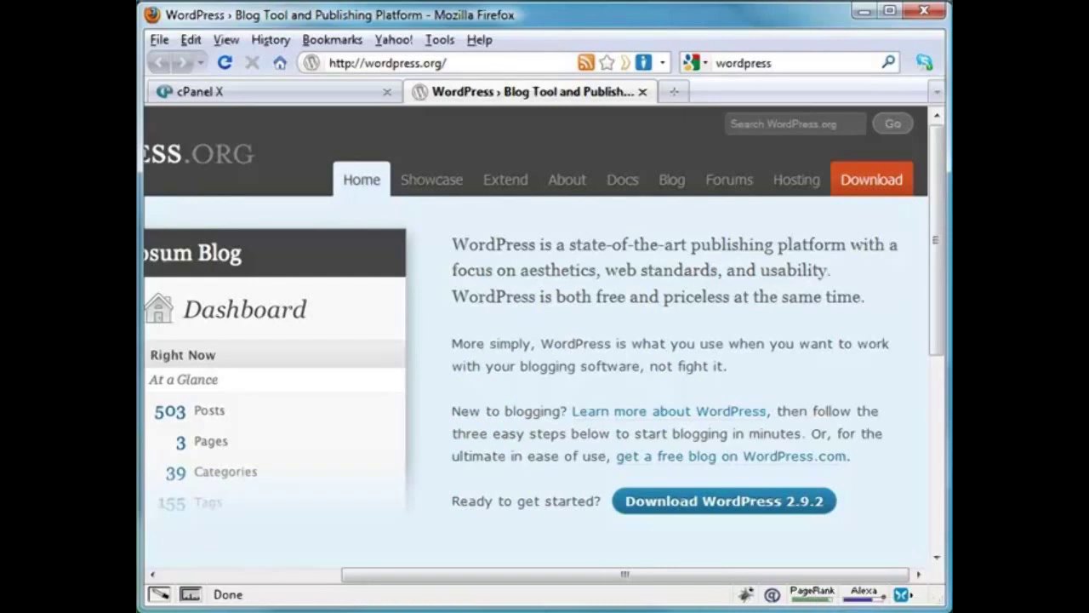
Switch to the local wordpress folder, open wp-config-sample in WordPad, and place the cursor in the DB_NAME placeholder value
{"action": "key", "text": "alt+Tab"}
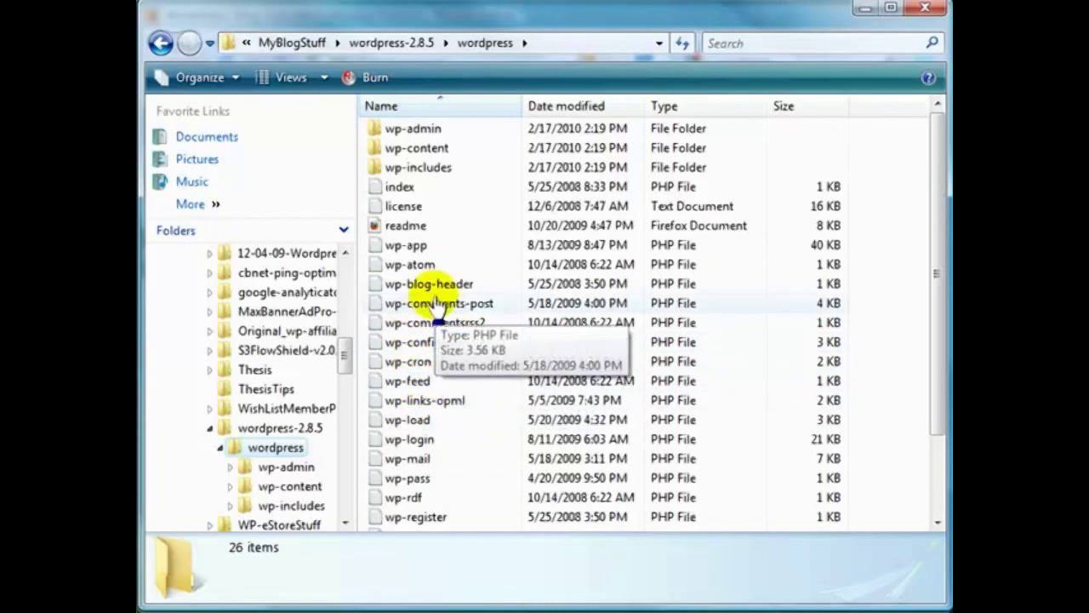
{"action": "right_click", "coordinate": [423, 350]}
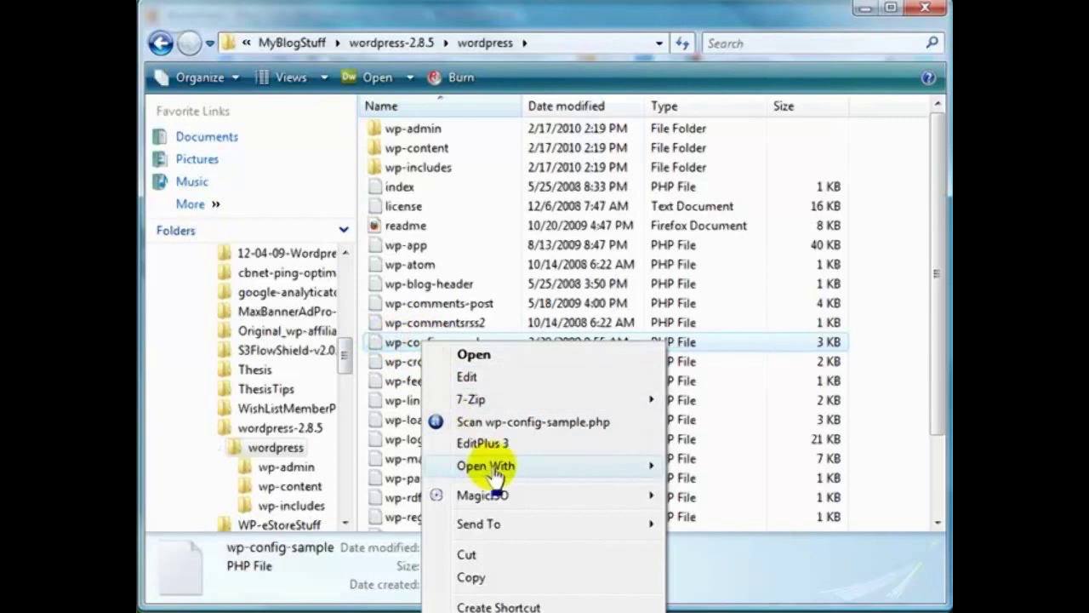
{"action": "mouse_move", "coordinate": [564, 463]}
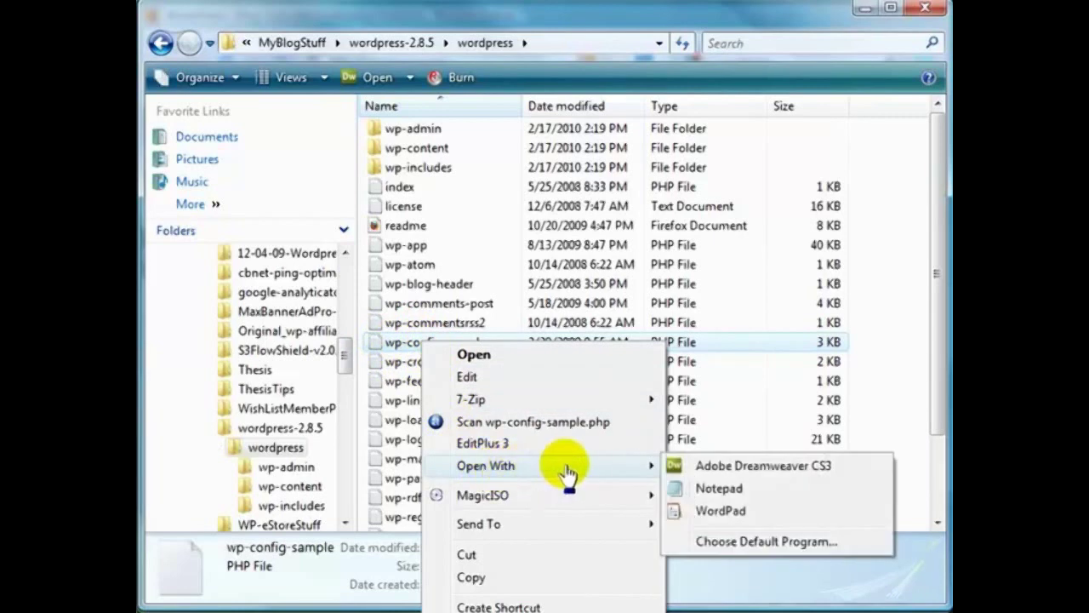
{"action": "left_click", "coordinate": [719, 512]}
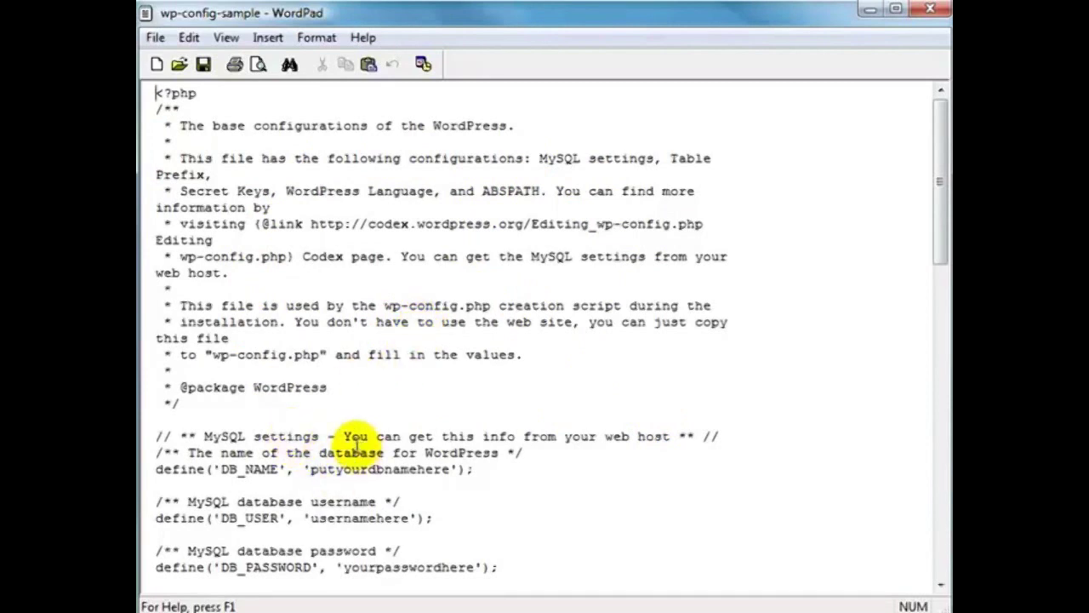
{"action": "left_click", "coordinate": [311, 471]}
{"action": "left_click", "coordinate": [448, 471]}
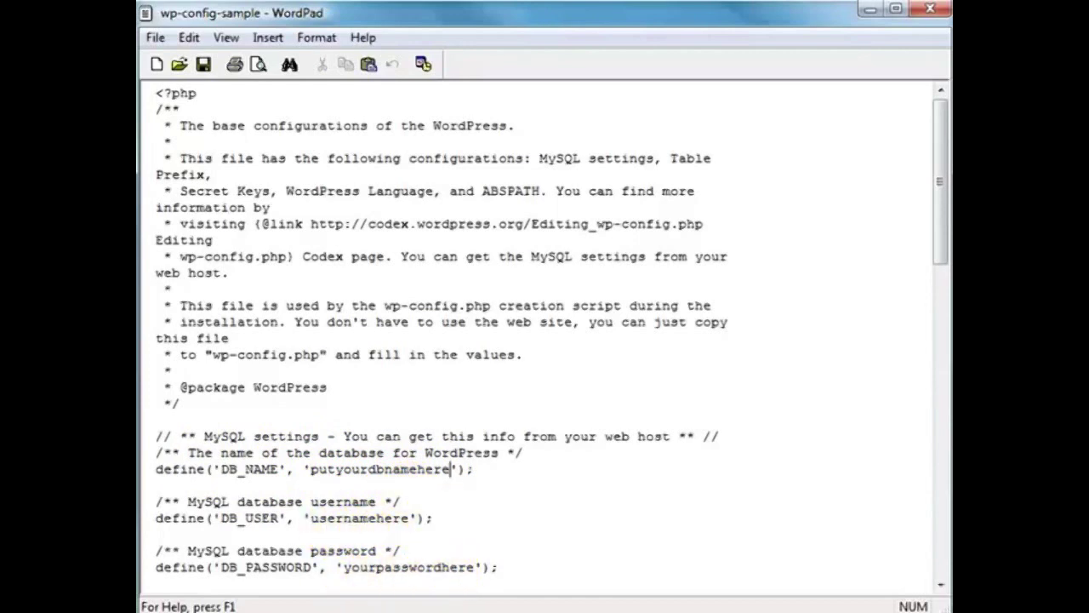
Copy the database password from the BlogNameLoginDetails notes into the DB_PASSWORD value of wp-config-sample, enclosed in single quotes
{"action": "key", "text": "alt+Tab"}
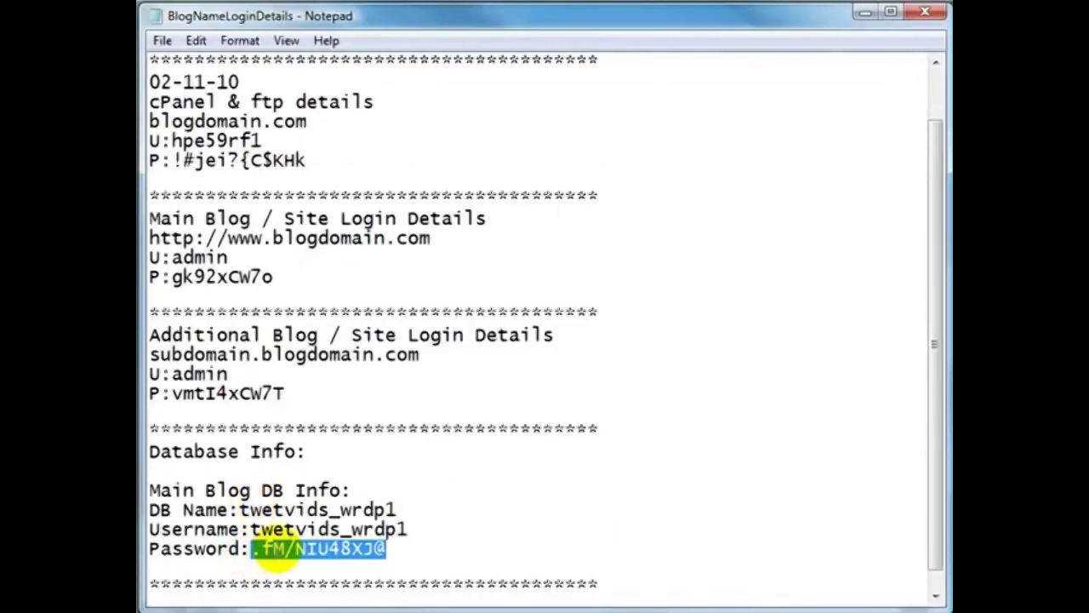
{"action": "right_click", "coordinate": [279, 551]}
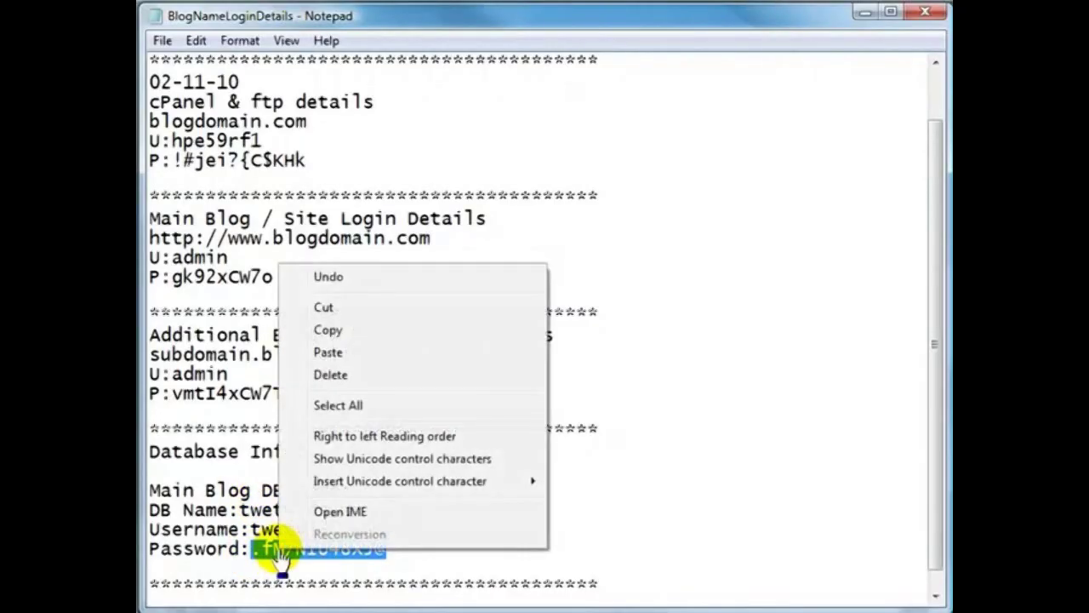
{"action": "left_click", "coordinate": [328, 332]}
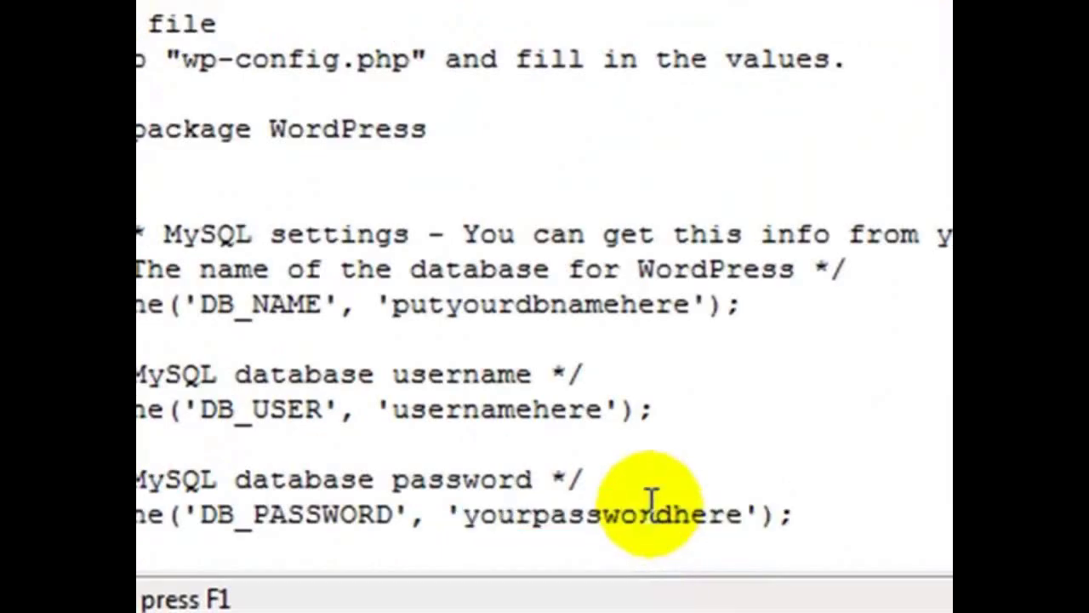
{"action": "left_click", "coordinate": [654, 509]}
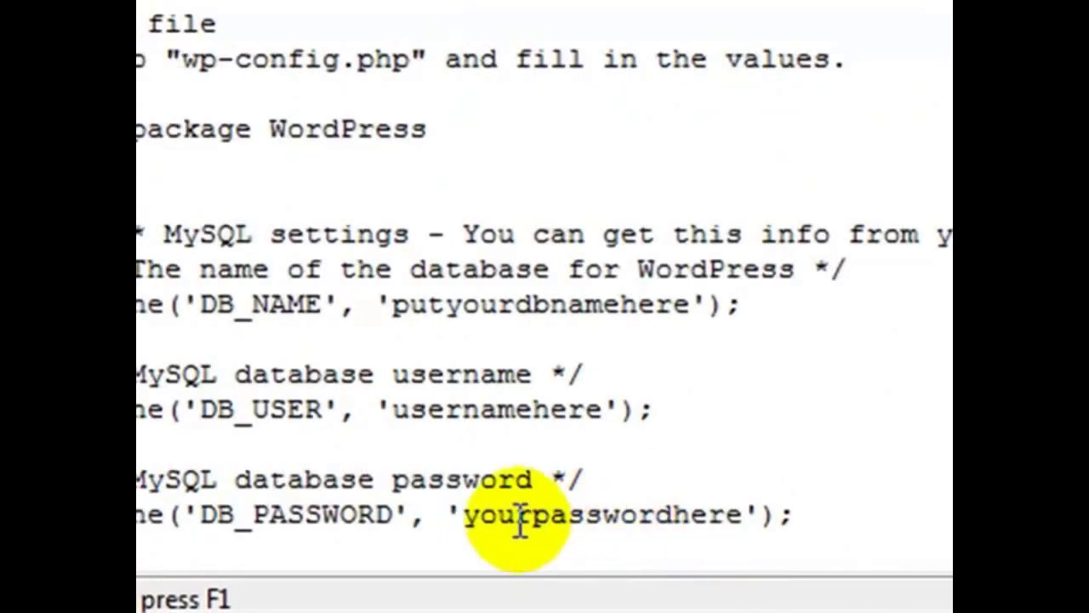
{"action": "double_click", "coordinate": [479, 515]}
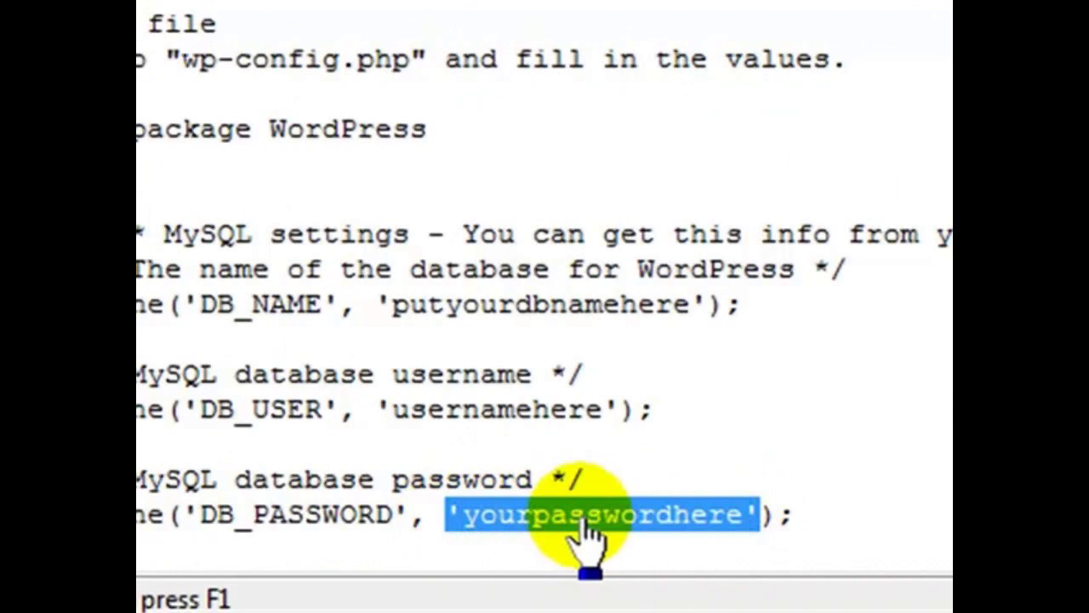
{"action": "key", "text": "ctrl+v"}
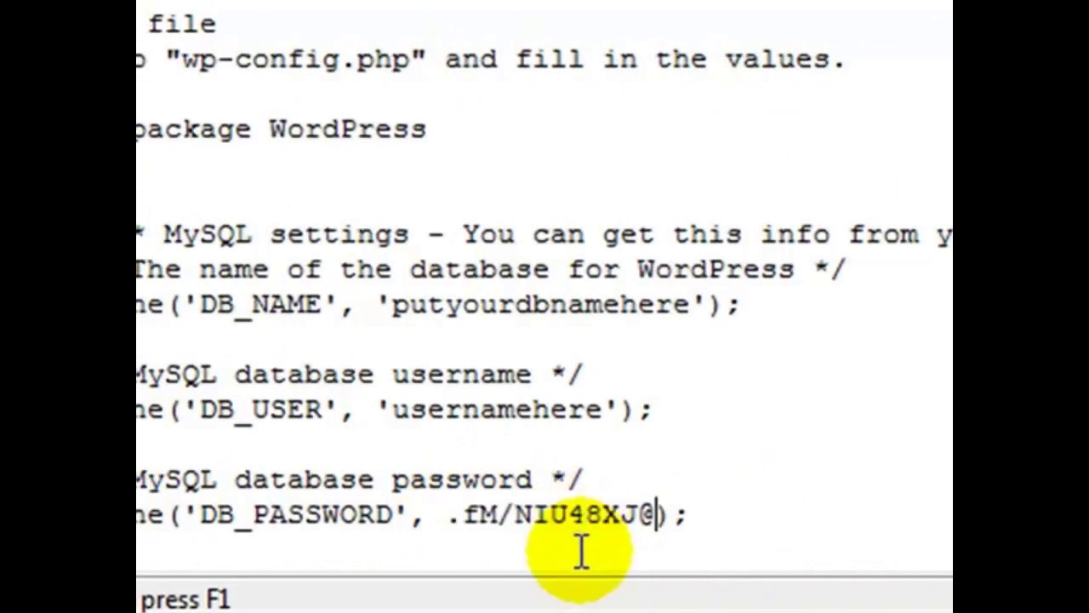
{"action": "type", "text": "'"}
{"action": "left_click", "coordinate": [452, 524]}
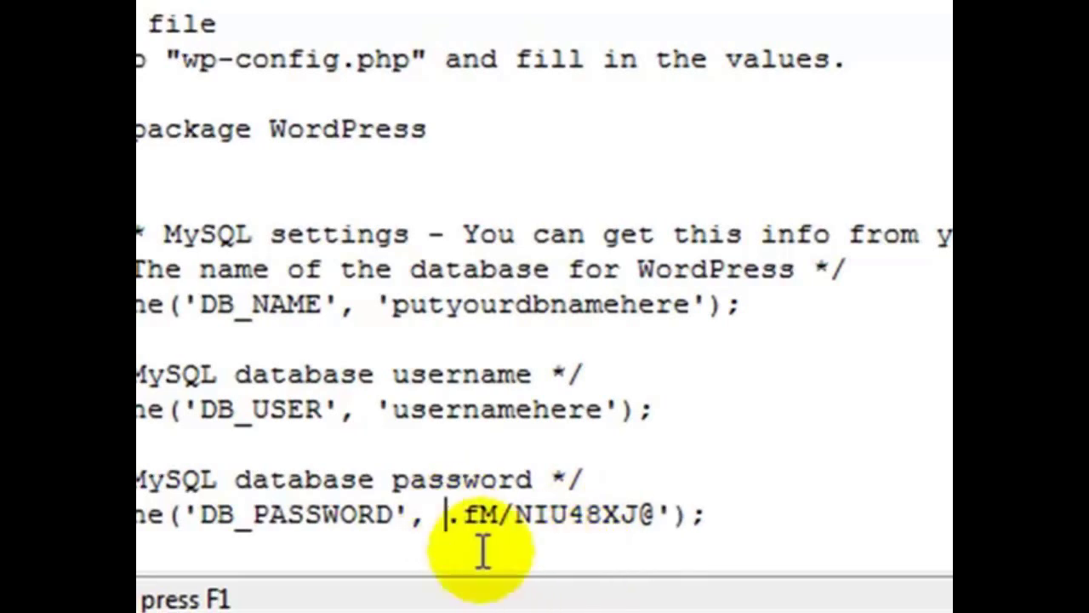
{"action": "type", "text": "'"}
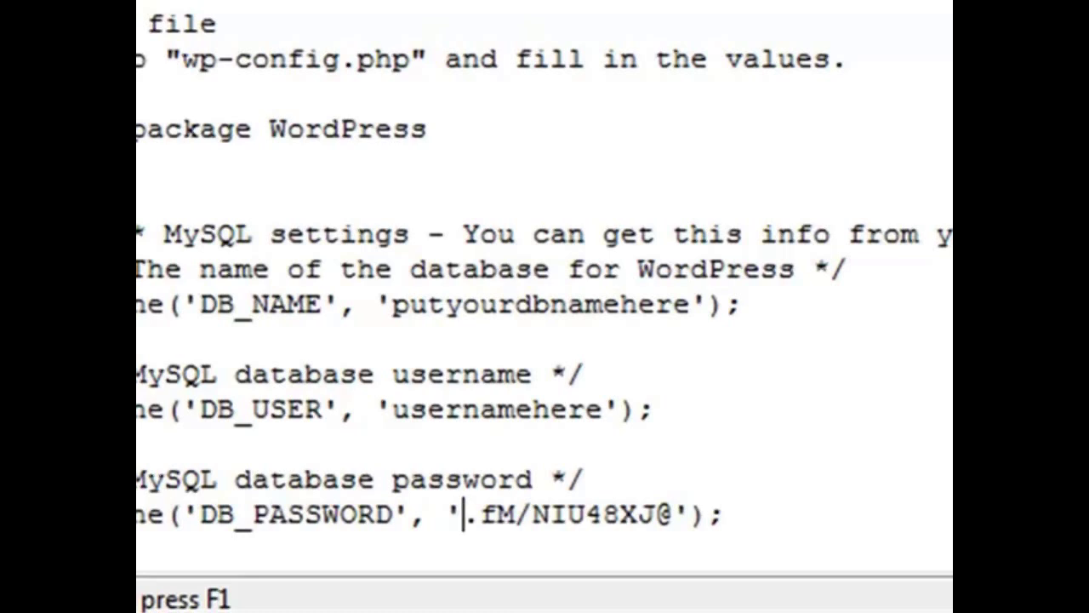
Copy the database username from the login notes and replace the DB_USER placeholder with twetvids_wrdp1, keeping the single quotes
{"action": "left_click", "coordinate": [255, 606]}
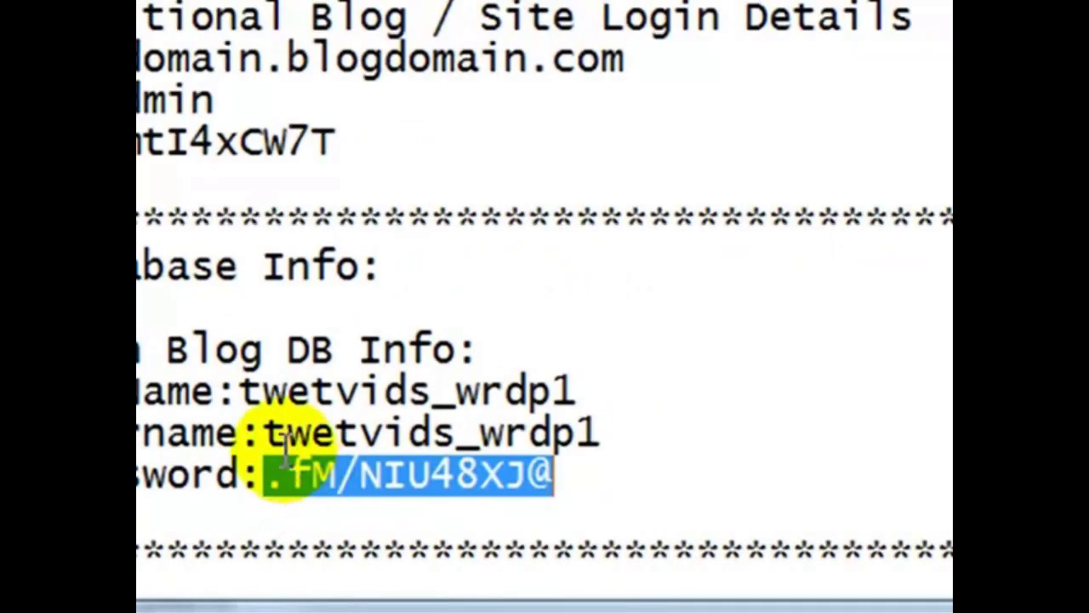
{"action": "left_click_drag", "start_coordinate": [264, 434], "coordinate": [596, 432]}
{"action": "key", "text": "ctrl+c"}
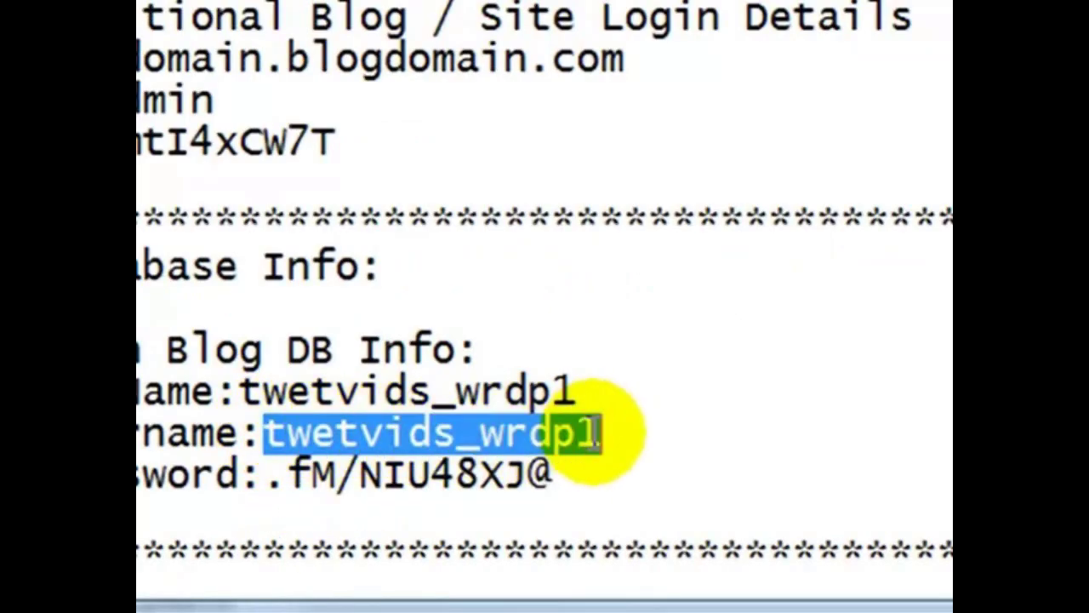
{"action": "right_click", "coordinate": [584, 436]}
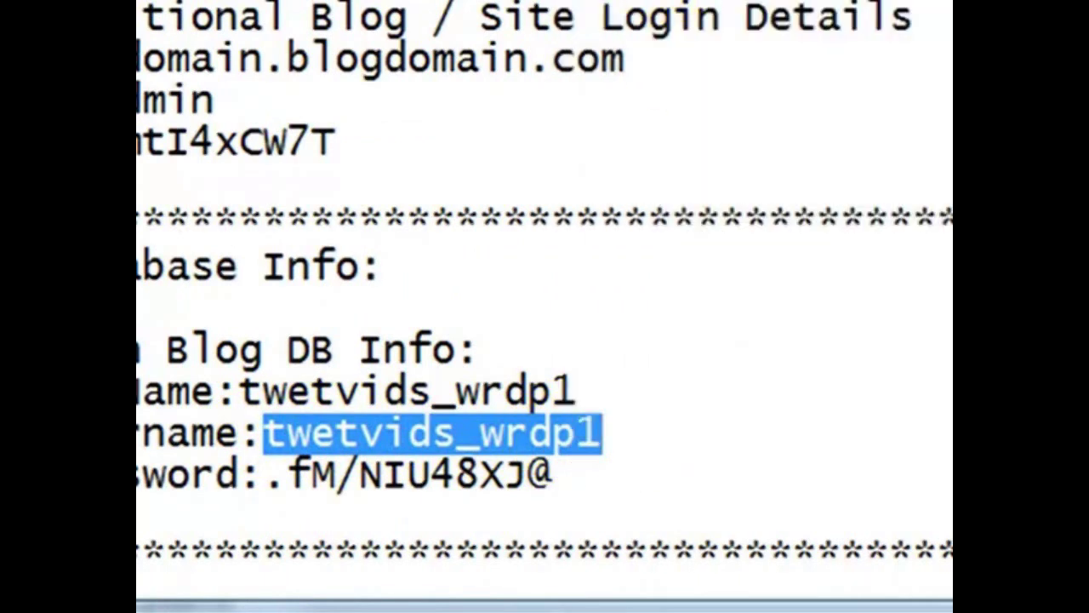
{"action": "key", "text": "alt+Tab"}
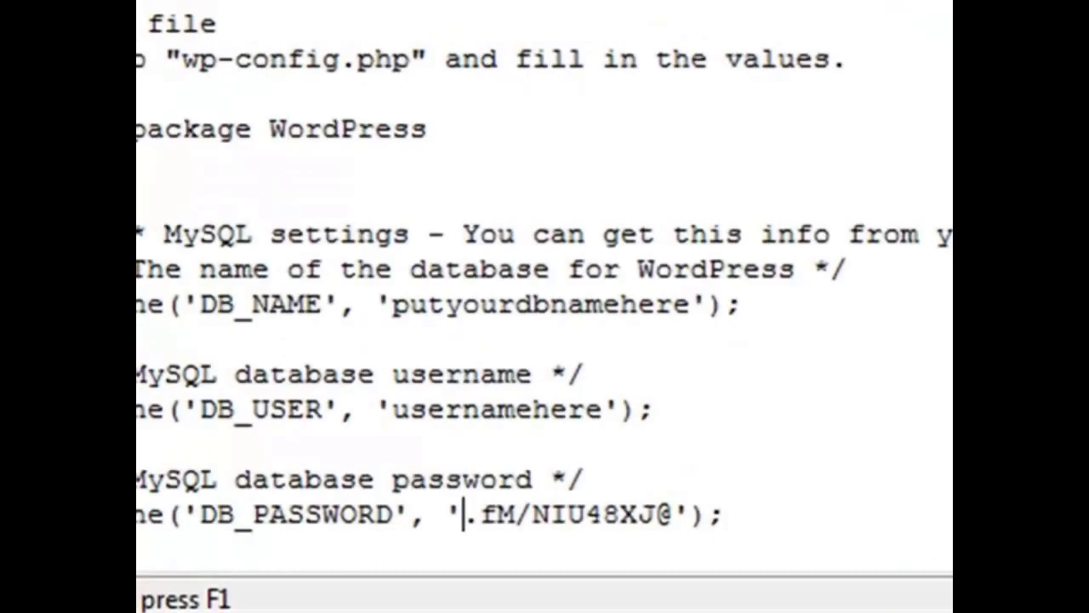
{"action": "left_click", "coordinate": [394, 413]}
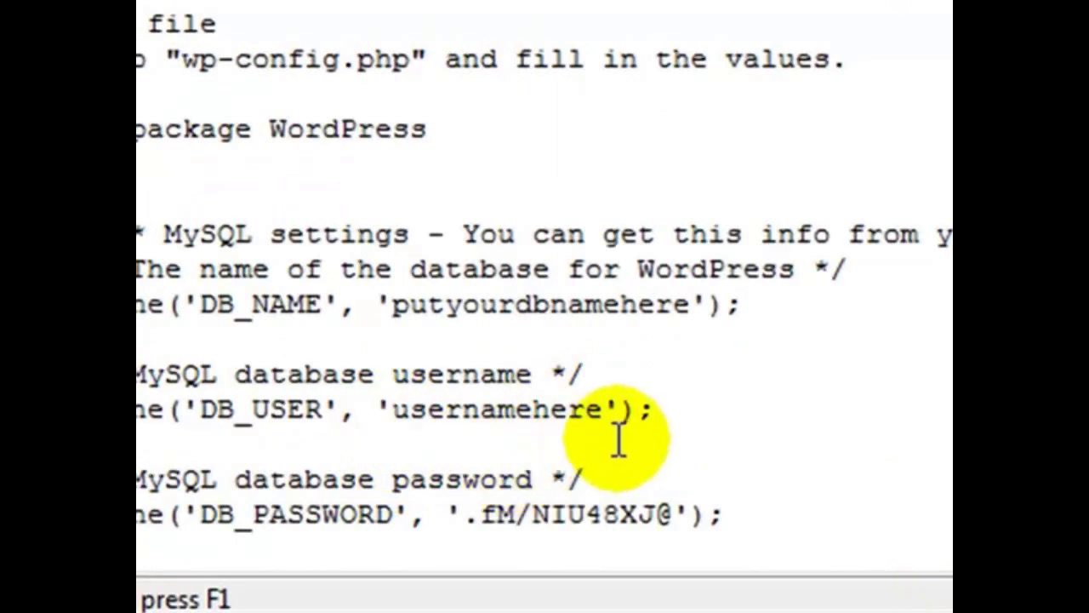
{"action": "key", "text": "shift+End"}
{"action": "left_click", "coordinate": [588, 424]}
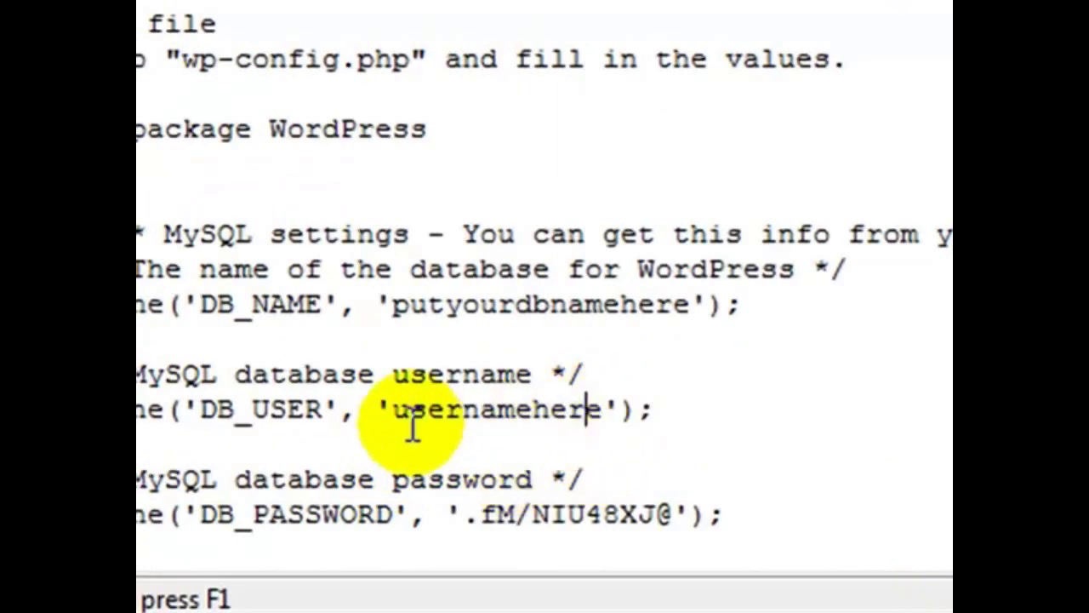
{"action": "double_click", "coordinate": [383, 412]}
{"action": "double_click", "coordinate": [553, 412]}
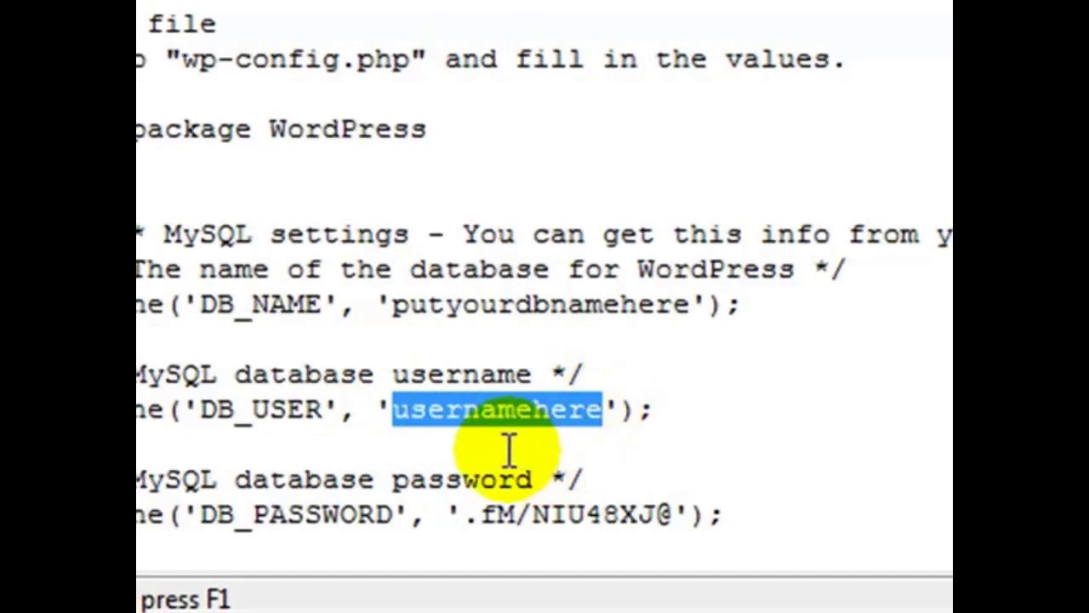
{"action": "key", "text": "ctrl+v"}
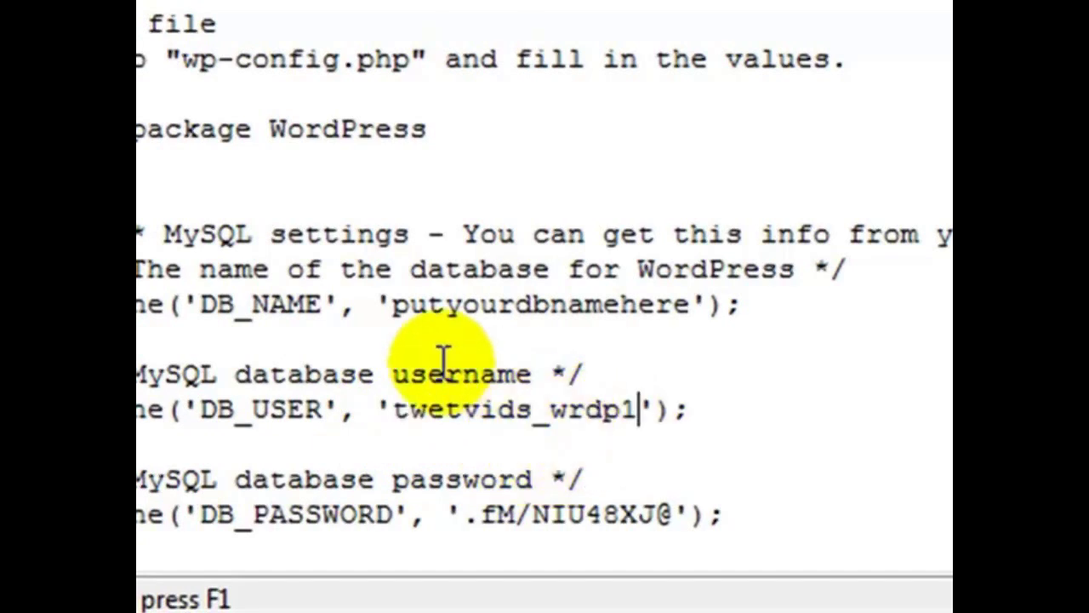
Replace the DB_NAME placeholder with twetvids_wrdp1 enclosed in single quotes
{"action": "left_click_drag", "start_coordinate": [385, 304], "coordinate": [634, 325]}
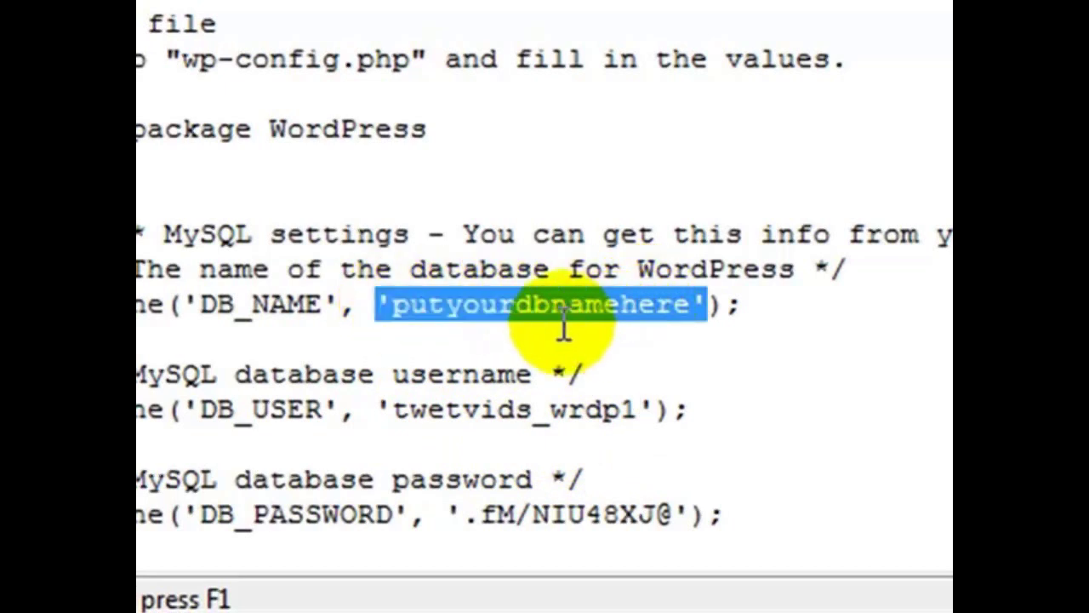
{"action": "key", "text": "ctrl+v"}
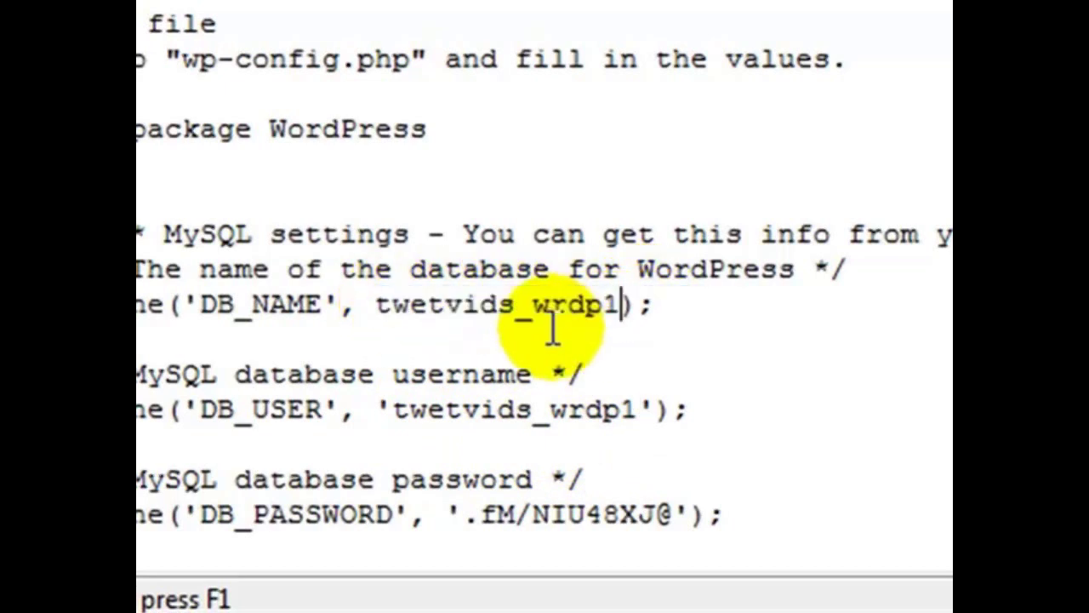
{"action": "type", "text": "'"}
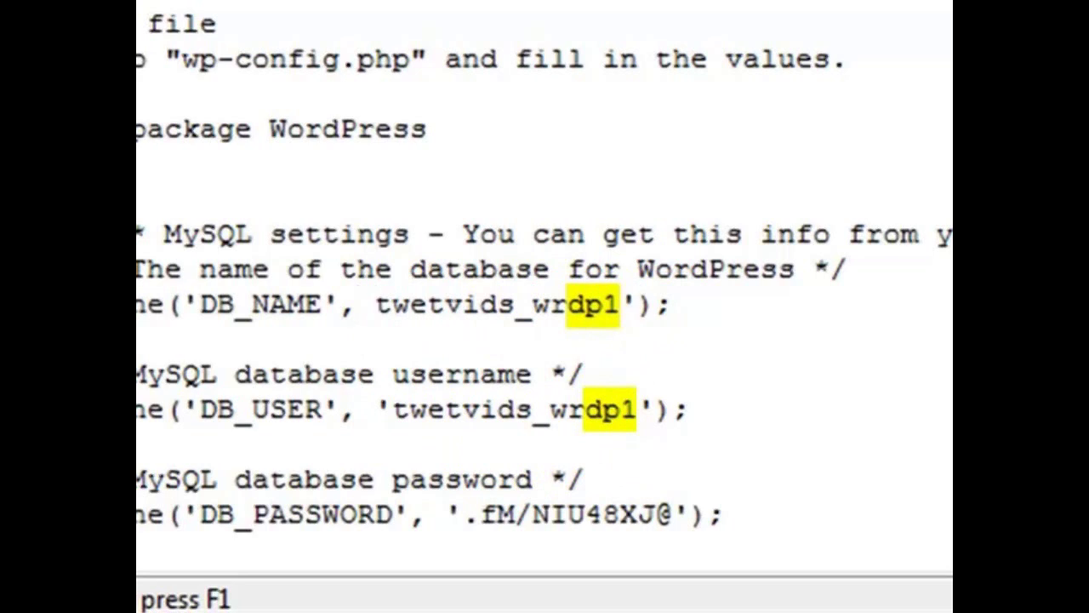
{"action": "type", "text": "'"}
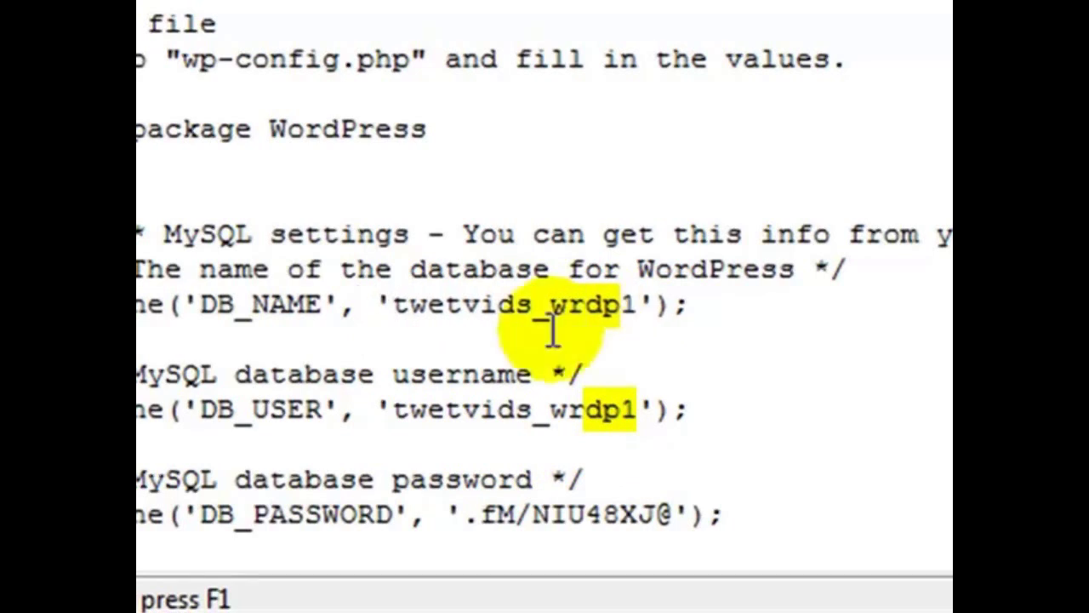
Save the edited wp-config-sample file and close WordPad
{"action": "left_click", "coordinate": [768, 352]}
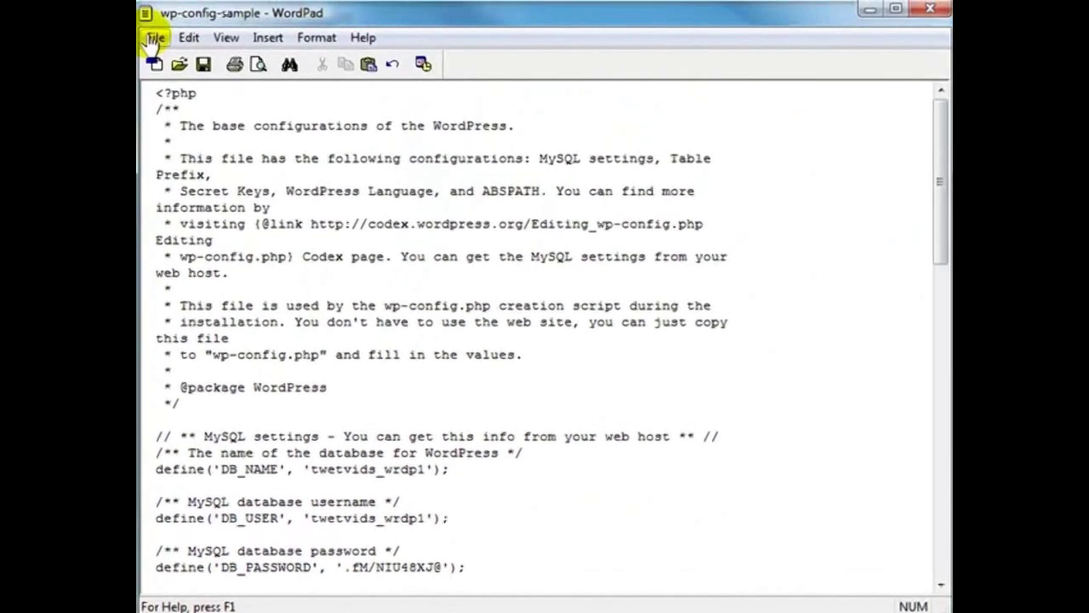
{"action": "left_click", "coordinate": [203, 64]}
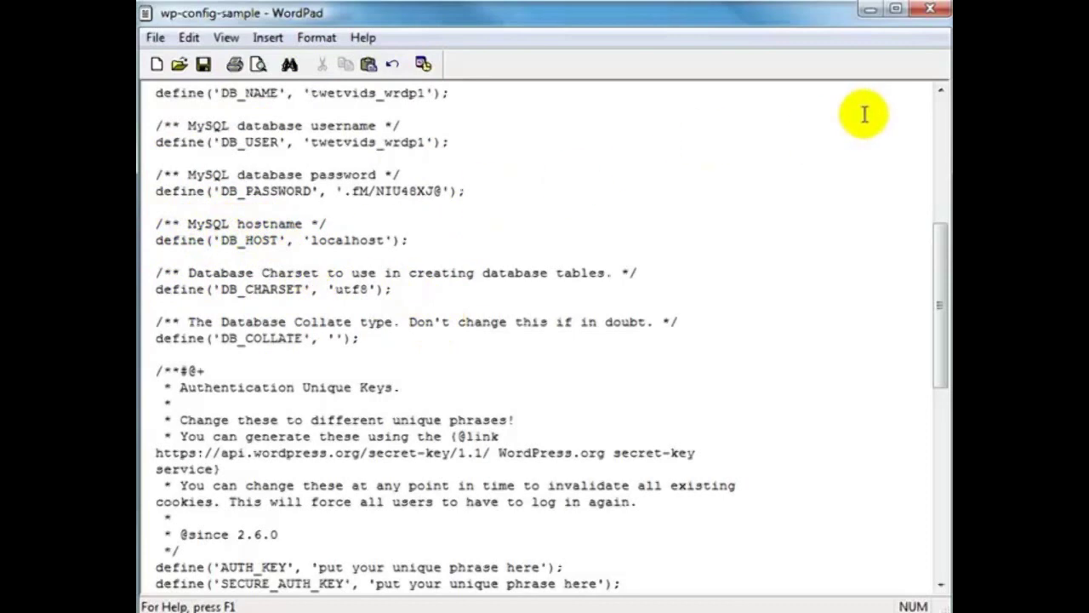
{"action": "left_click", "coordinate": [932, 12]}
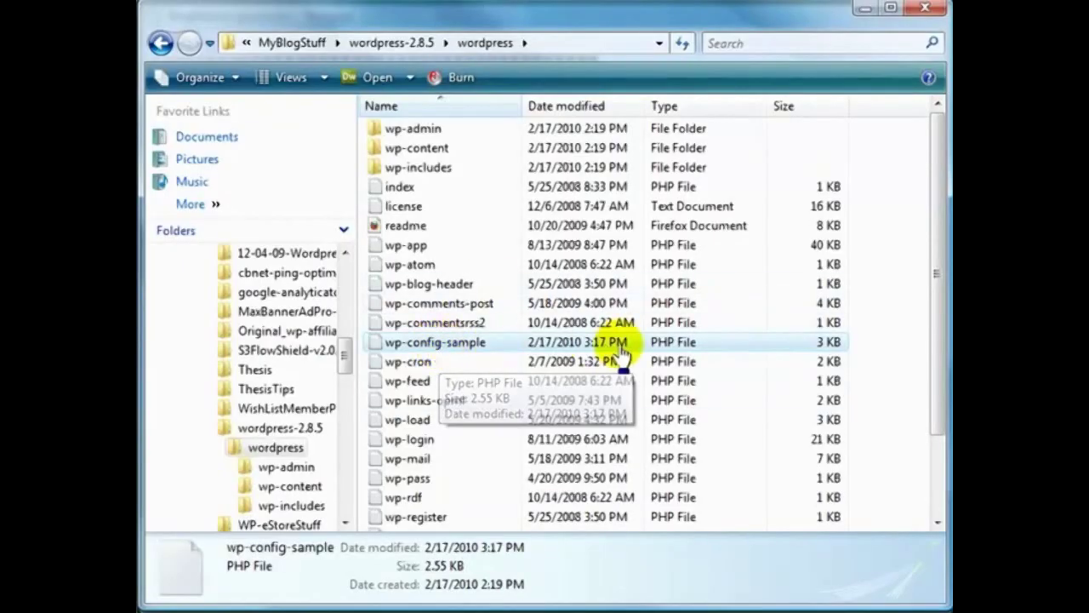
Rename the wp-config-sample file as wp-config
{"action": "left_click", "coordinate": [445, 349]}
{"action": "left_click_drag", "start_coordinate": [441, 343], "coordinate": [492, 342]}
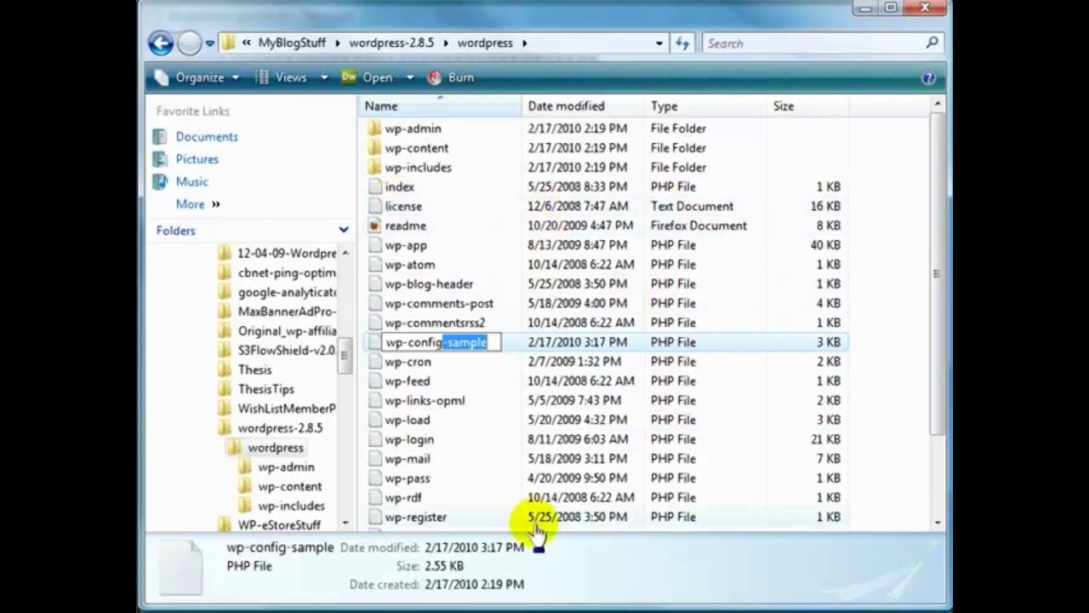
{"action": "key", "text": "Delete"}
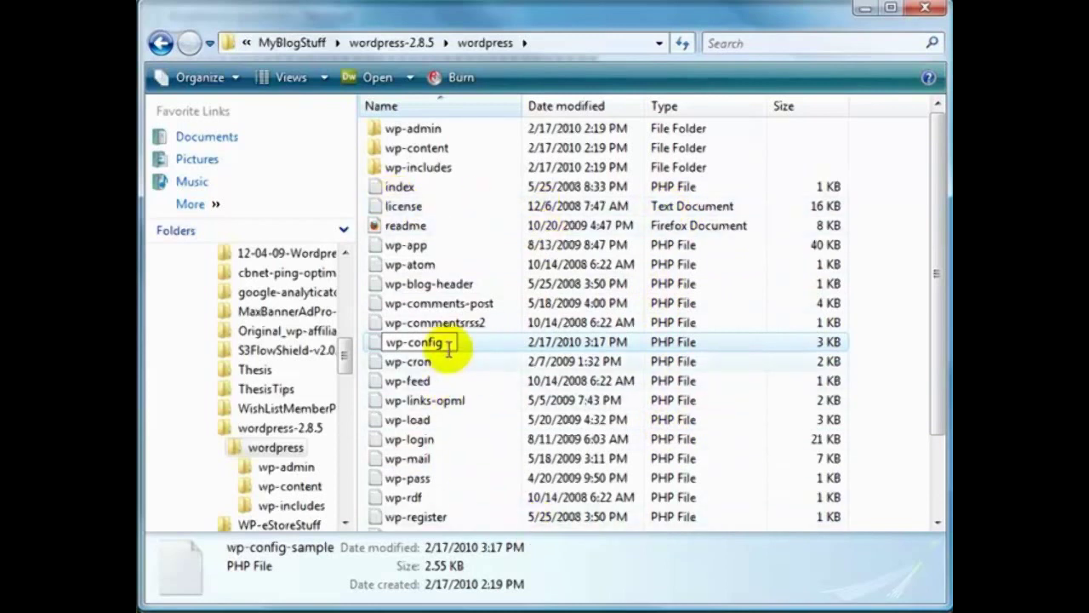
{"action": "left_click", "coordinate": [436, 381]}
In CuteFTP, enlarge the local and remote file listings and open the local wordpress-2.8.5 folder
{"action": "mouse_move", "coordinate": [426, 354]}
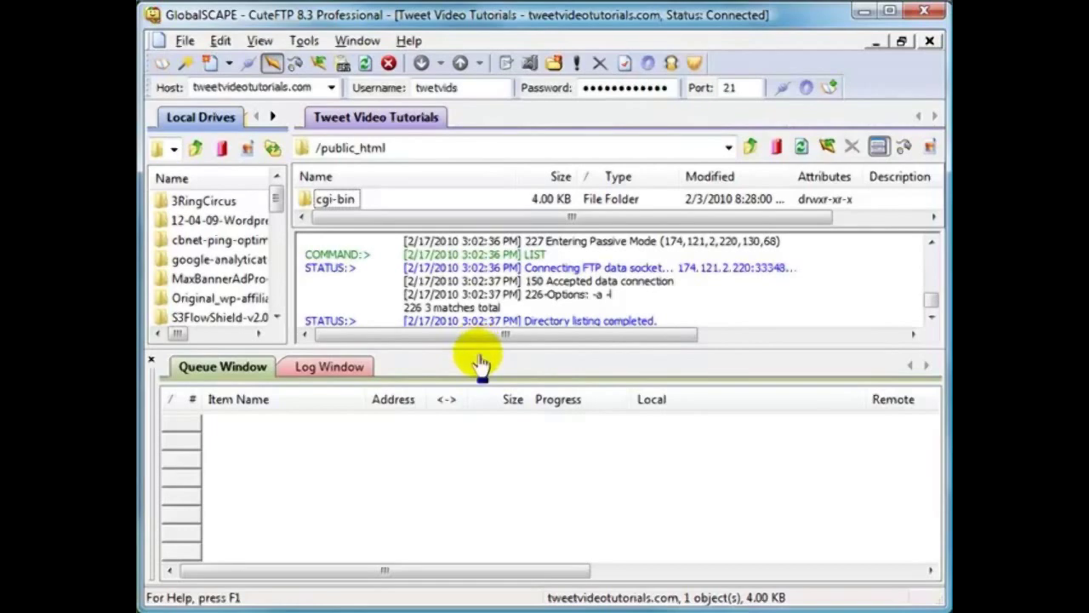
{"action": "left_click_drag", "start_coordinate": [478, 353], "coordinate": [475, 489]}
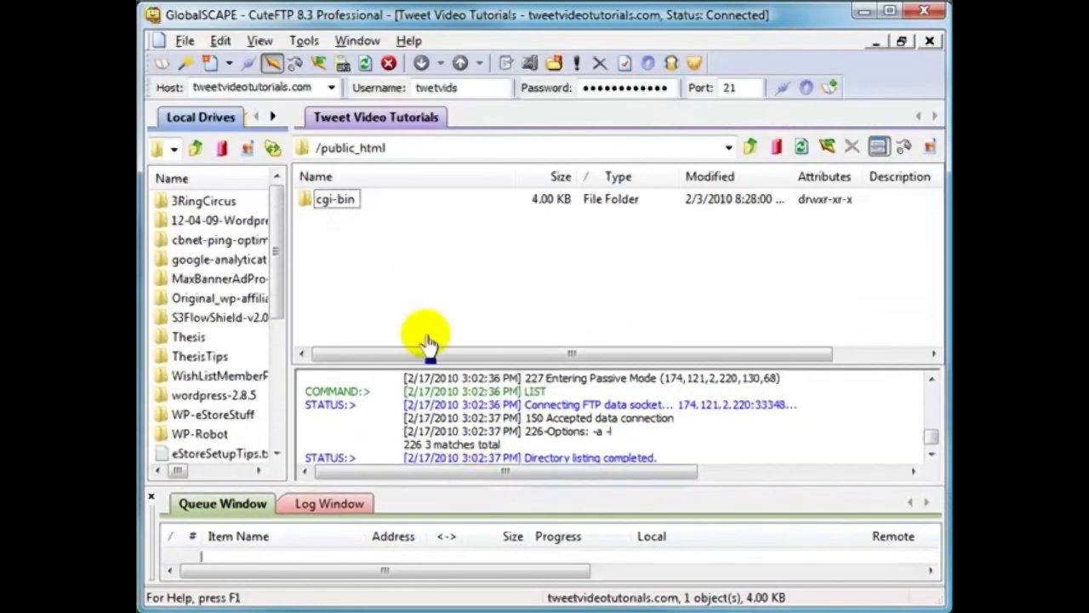
{"action": "double_click", "coordinate": [190, 398]}
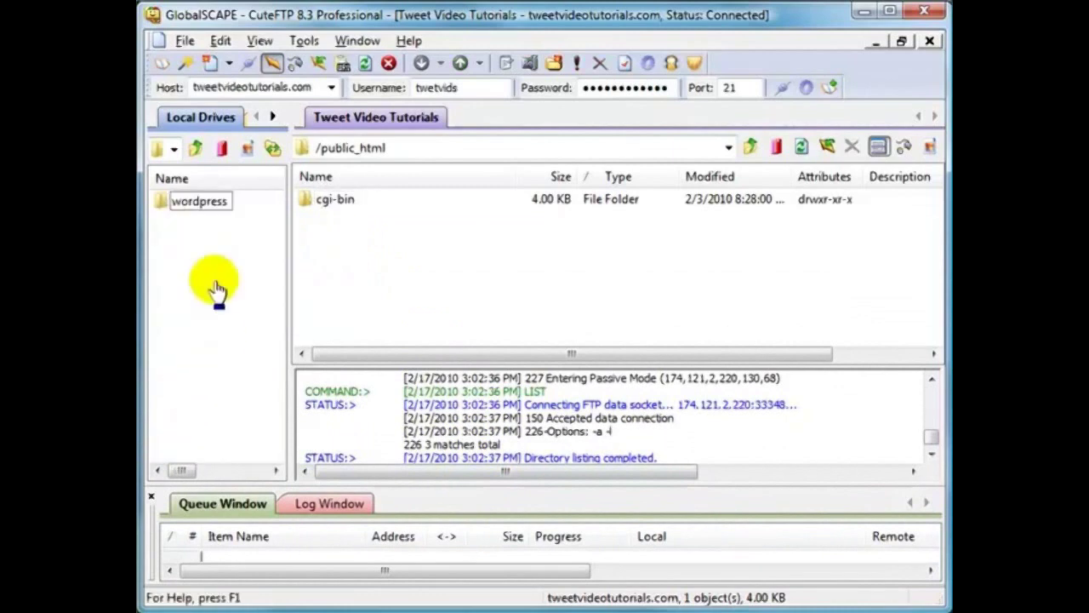
Open the local wordpress folder and locate the wp-config.php file in its listing
{"action": "double_click", "coordinate": [190, 205]}
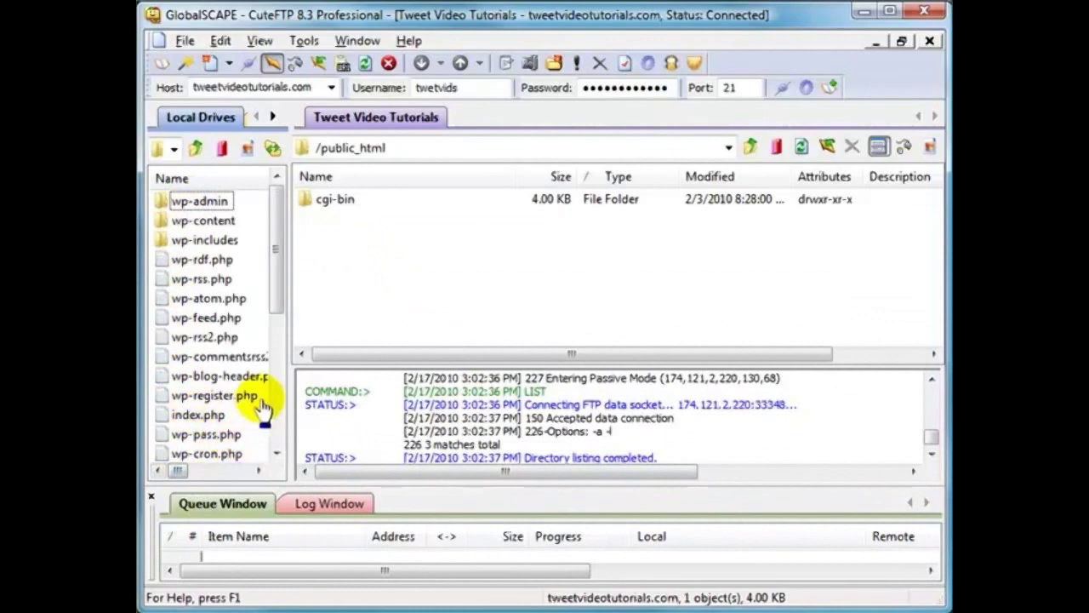
{"action": "left_click", "coordinate": [276, 454]}
{"action": "left_click", "coordinate": [276, 454]}
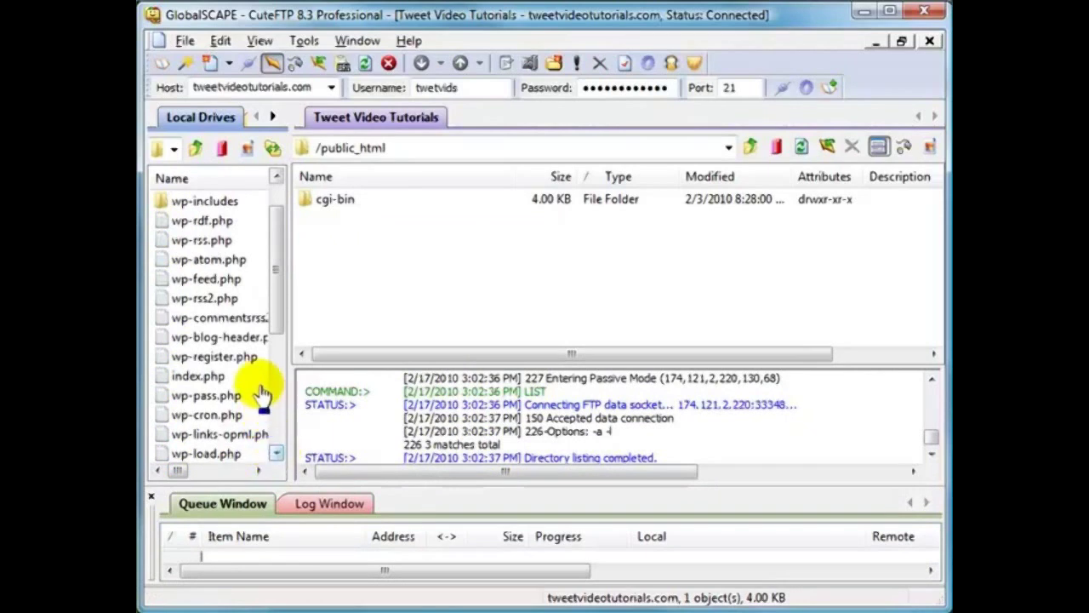
{"action": "left_click_drag", "start_coordinate": [280, 316], "coordinate": [286, 360]}
{"action": "left_click", "coordinate": [212, 417]}
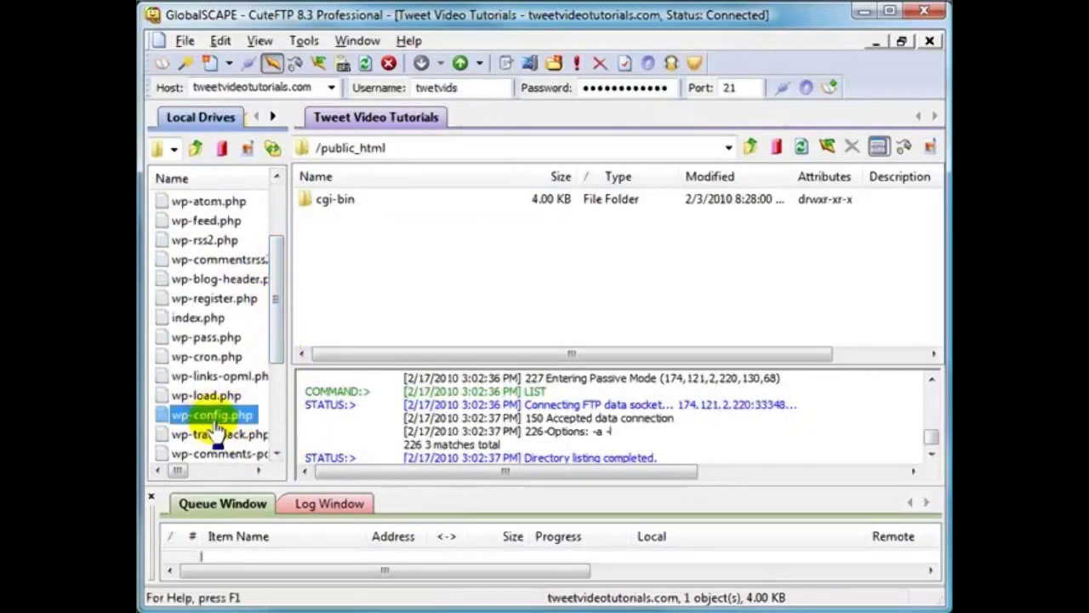
{"action": "left_click_drag", "start_coordinate": [178, 473], "coordinate": [153, 473]}
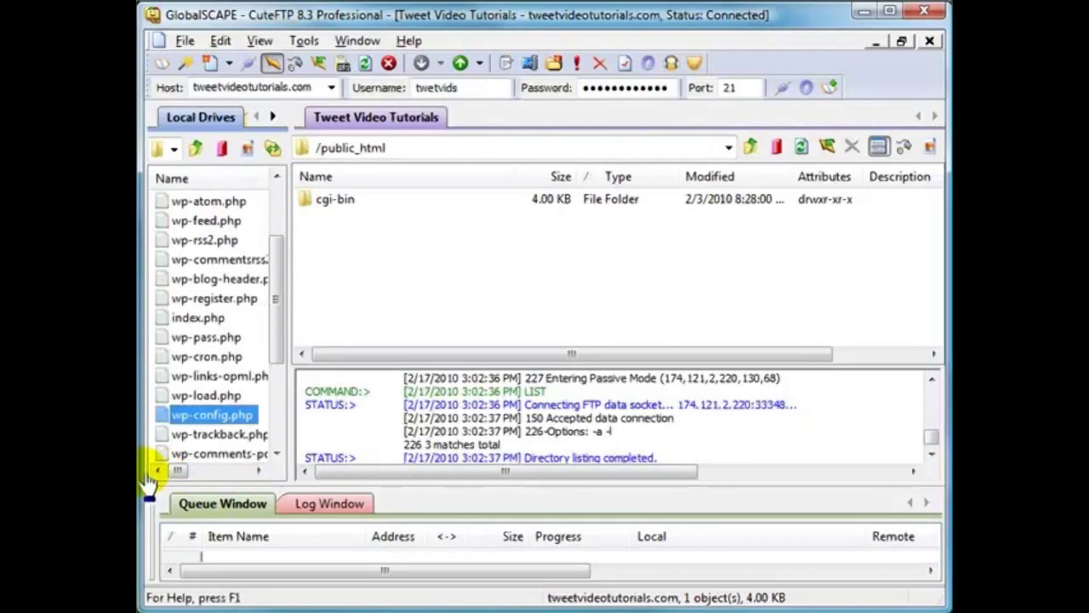
Select all files and folders in the local wordpress folder and upload them to /public_html
{"action": "left_click_drag", "start_coordinate": [274, 316], "coordinate": [282, 248]}
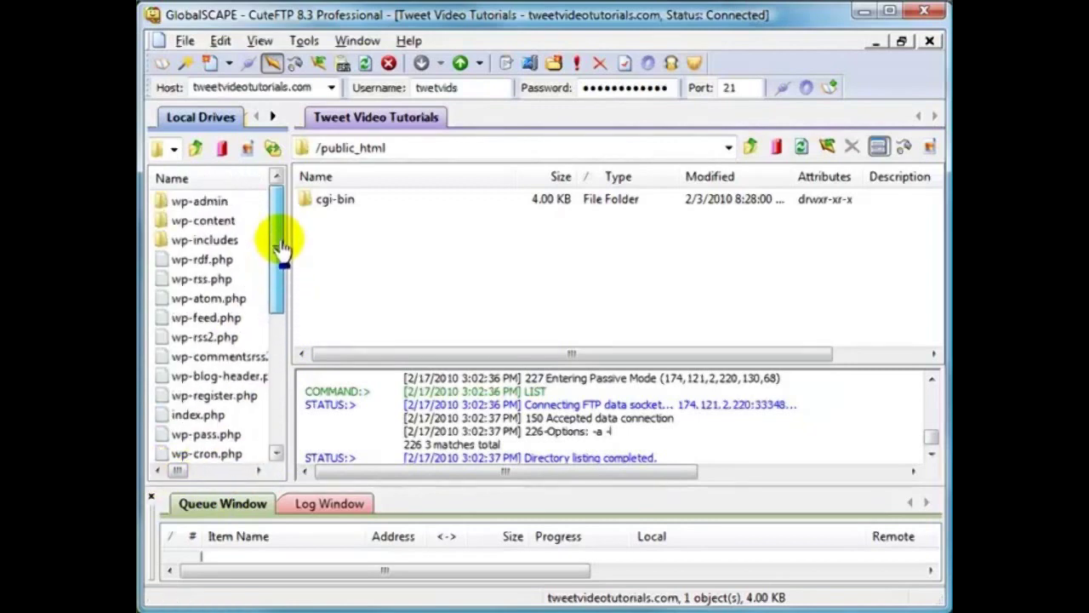
{"action": "left_click", "coordinate": [201, 203]}
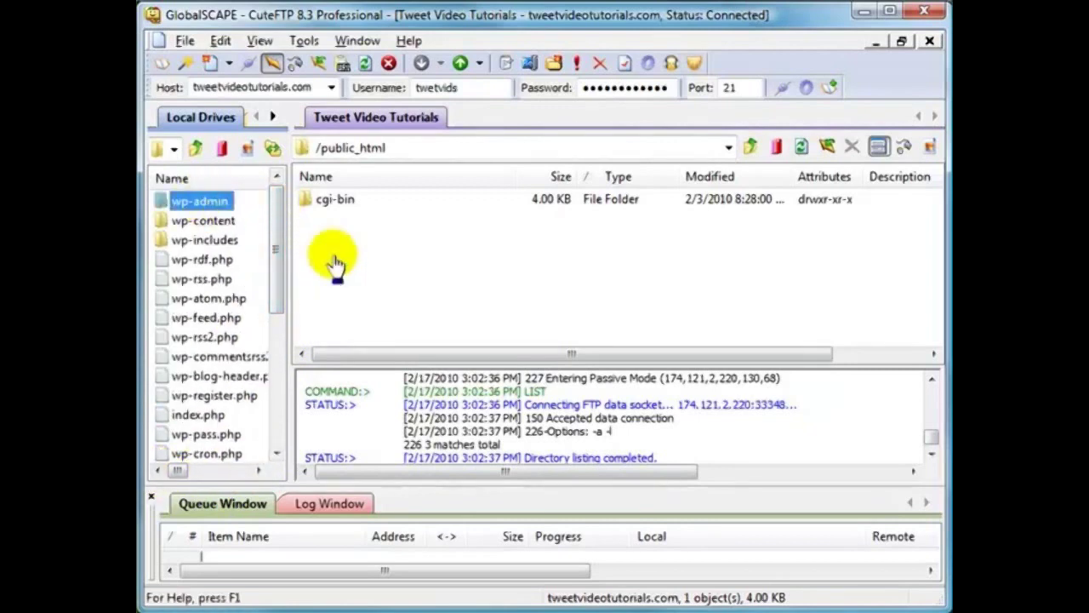
{"action": "left_click_drag", "start_coordinate": [275, 289], "coordinate": [277, 415]}
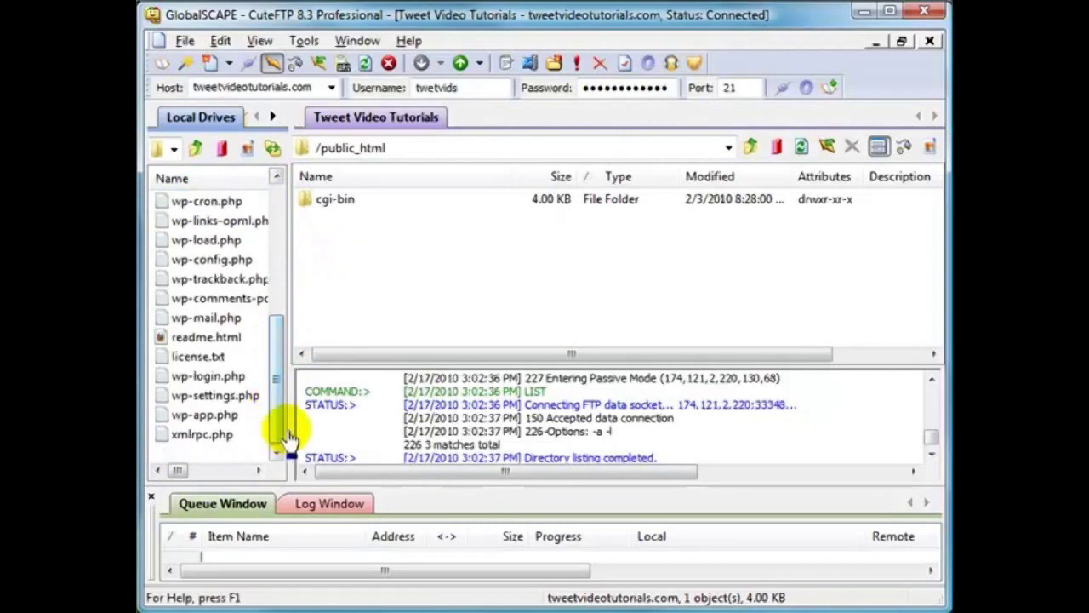
{"action": "key", "text": "ctrl+a"}
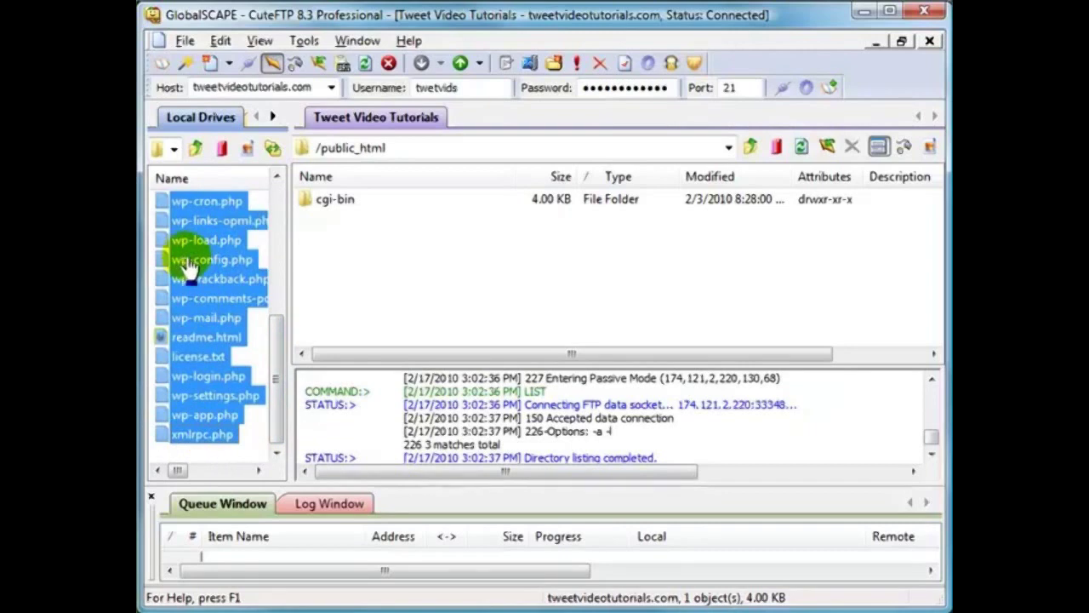
{"action": "right_click", "coordinate": [201, 231]}
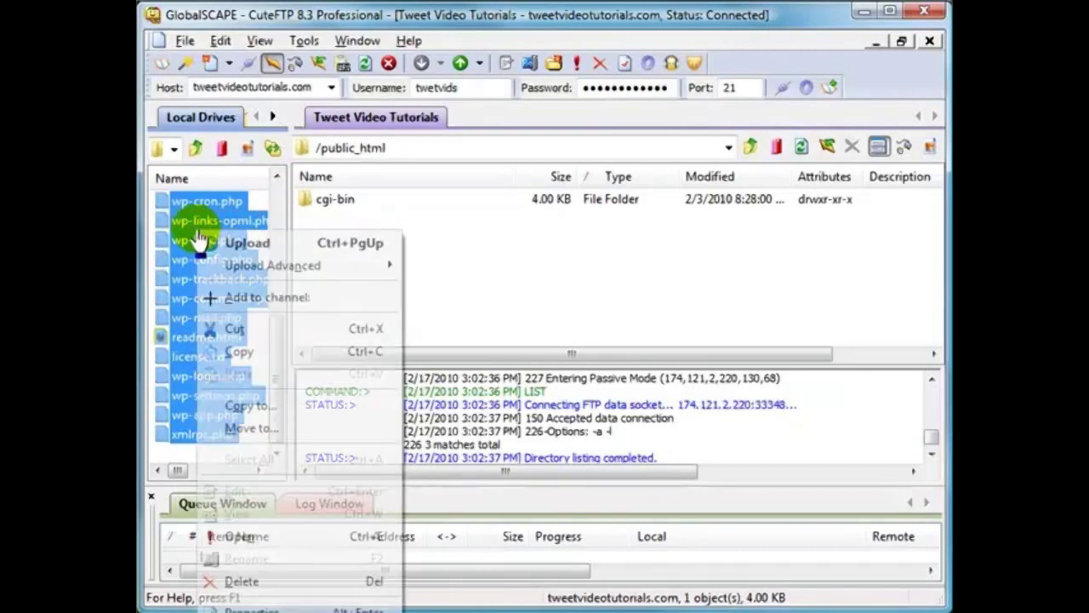
{"action": "left_click", "coordinate": [238, 244]}
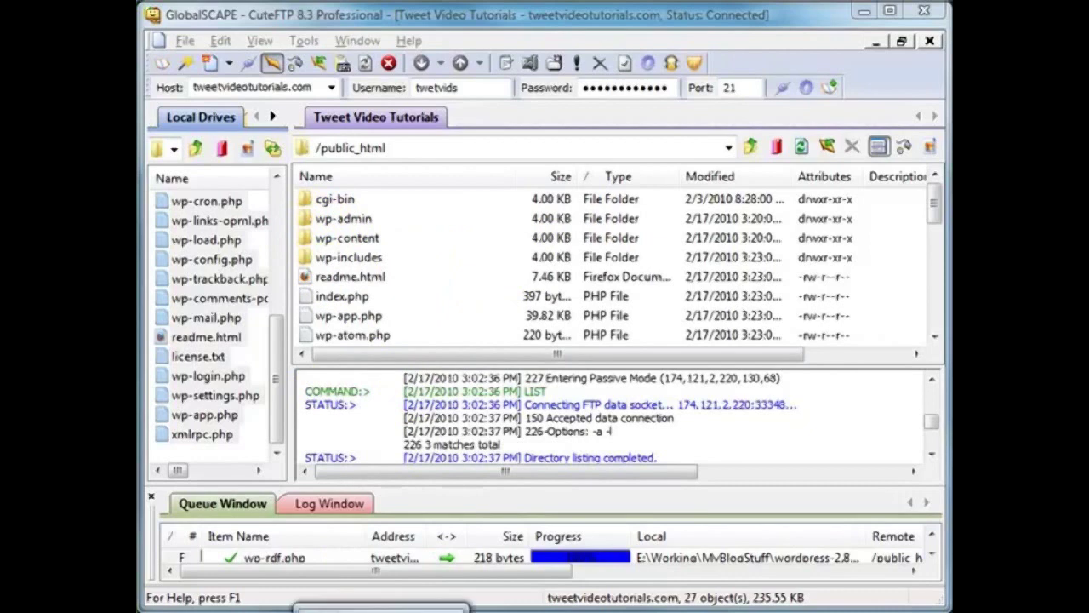
{"action": "left_click", "coordinate": [381, 609]}
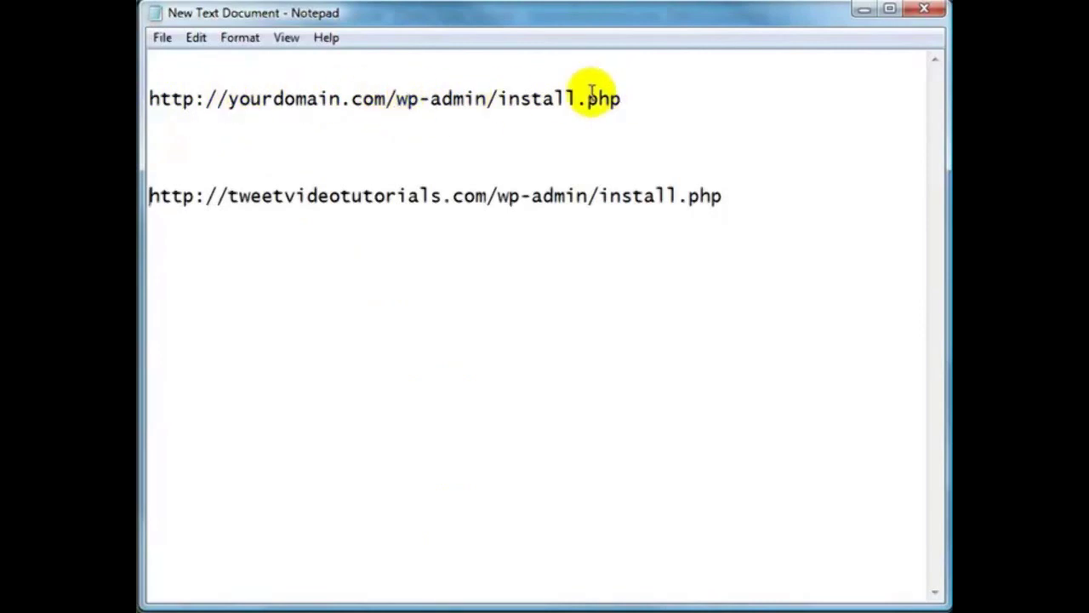
{"action": "left_click_drag", "start_coordinate": [394, 98], "coordinate": [612, 96]}
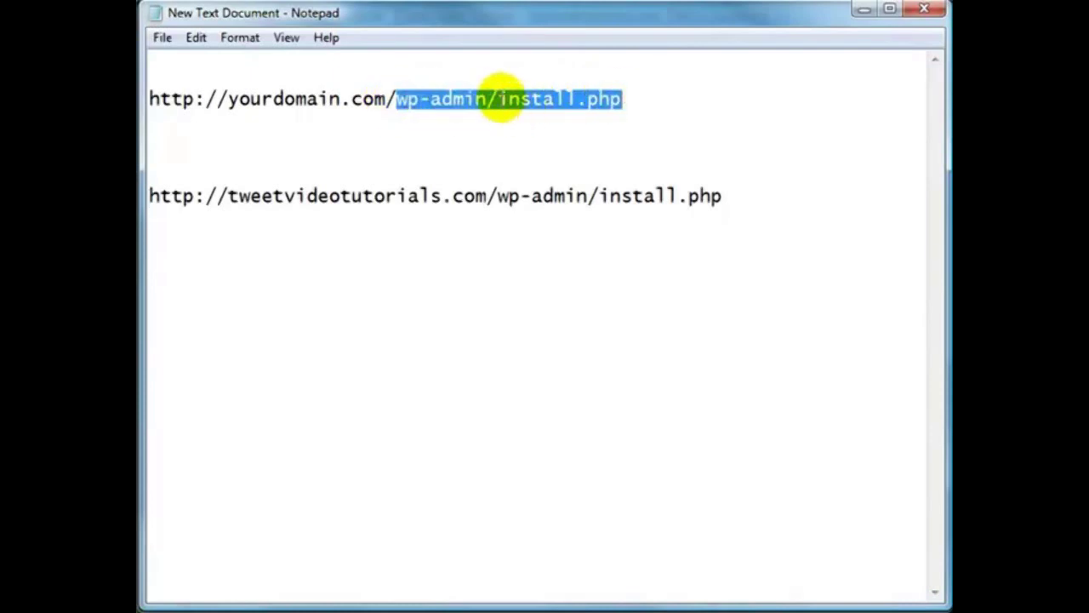
{"action": "left_click_drag", "start_coordinate": [148, 196], "coordinate": [741, 195]}
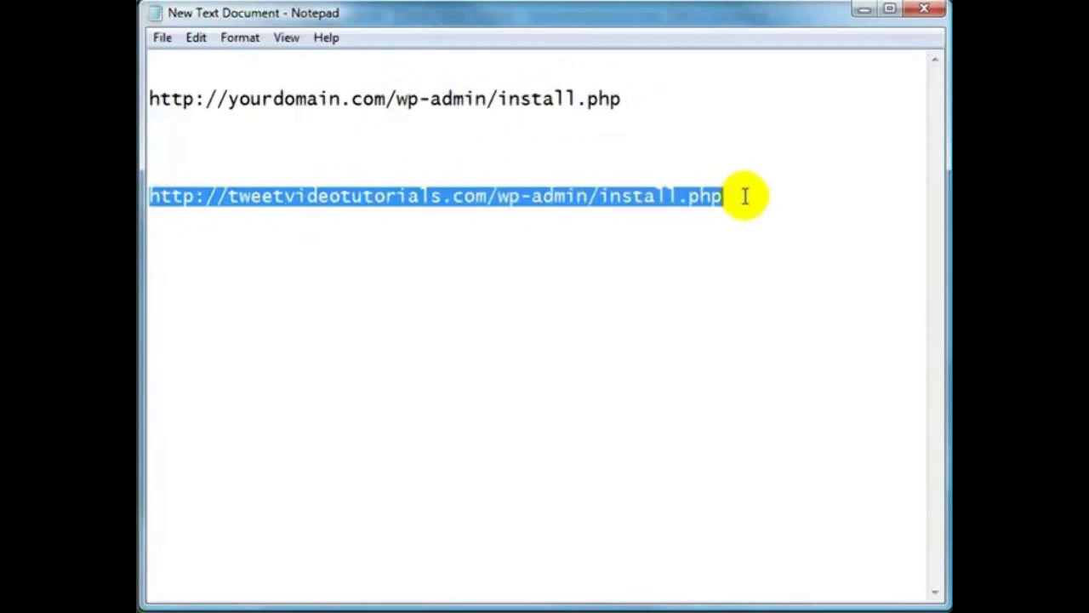
{"action": "right_click", "coordinate": [347, 209]}
{"action": "left_click", "coordinate": [418, 265]}
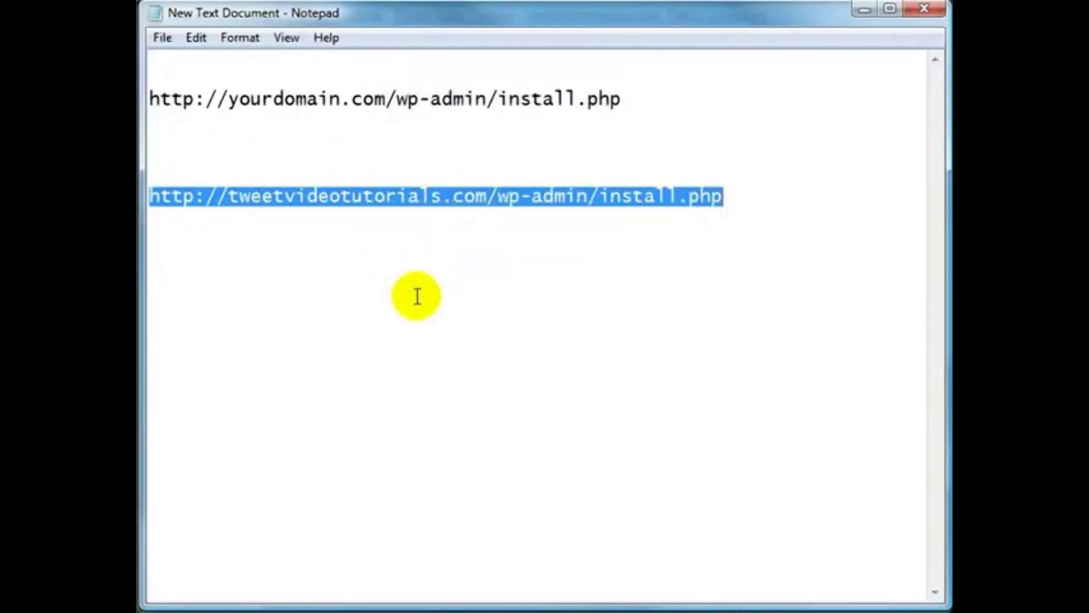
In Firefox, load the copied install.php address in place of the WordPress.org page
{"action": "key", "text": "alt+Tab"}
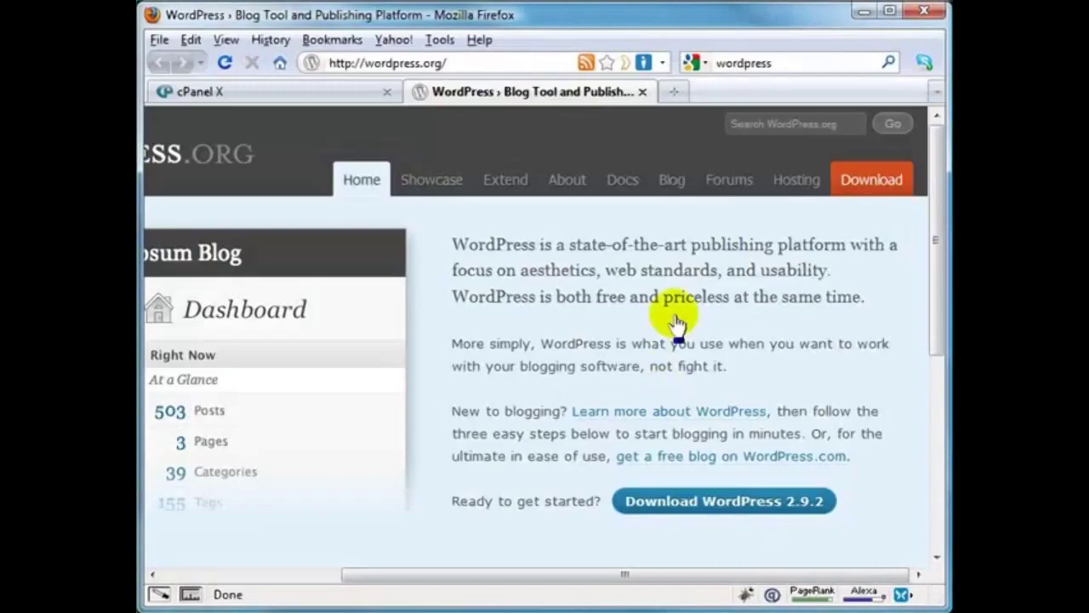
{"action": "left_click", "coordinate": [422, 64]}
{"action": "right_click", "coordinate": [408, 65]}
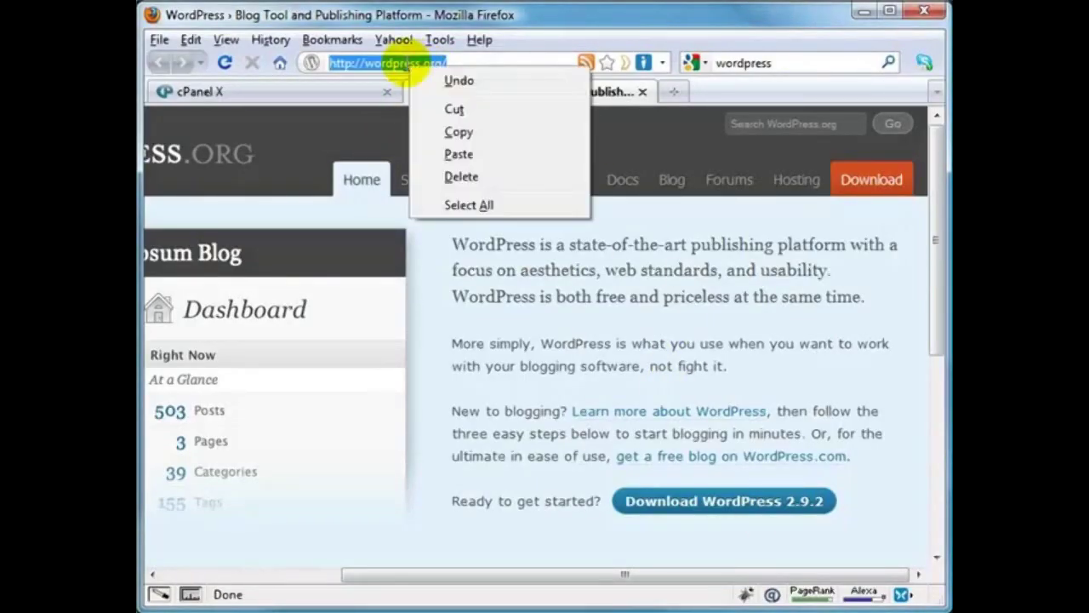
{"action": "left_click", "coordinate": [484, 154]}
{"action": "key", "text": "Return"}
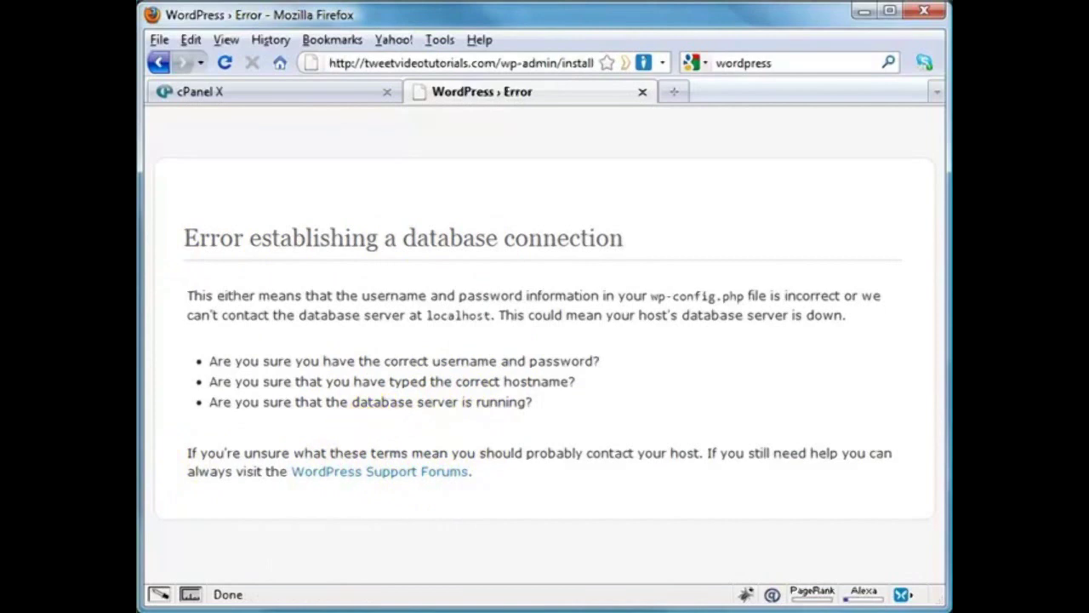
In CuteFTP, open the remote wp-config.php for editing and examine its MySQL database name and username settings
{"action": "left_click", "coordinate": [408, 611]}
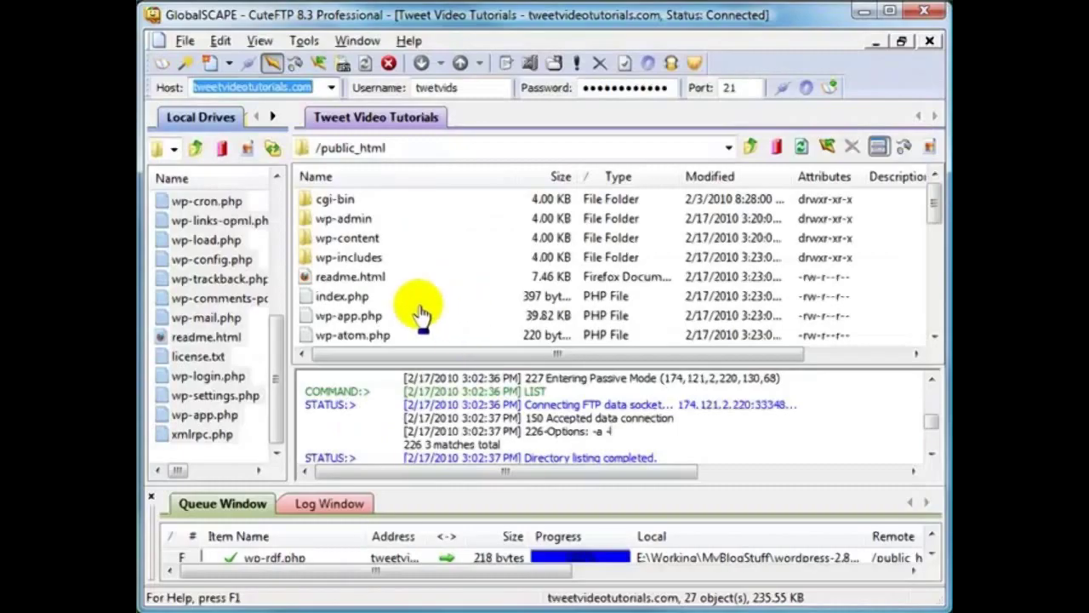
{"action": "left_click_drag", "start_coordinate": [931, 207], "coordinate": [851, 259]}
{"action": "right_click", "coordinate": [353, 298]}
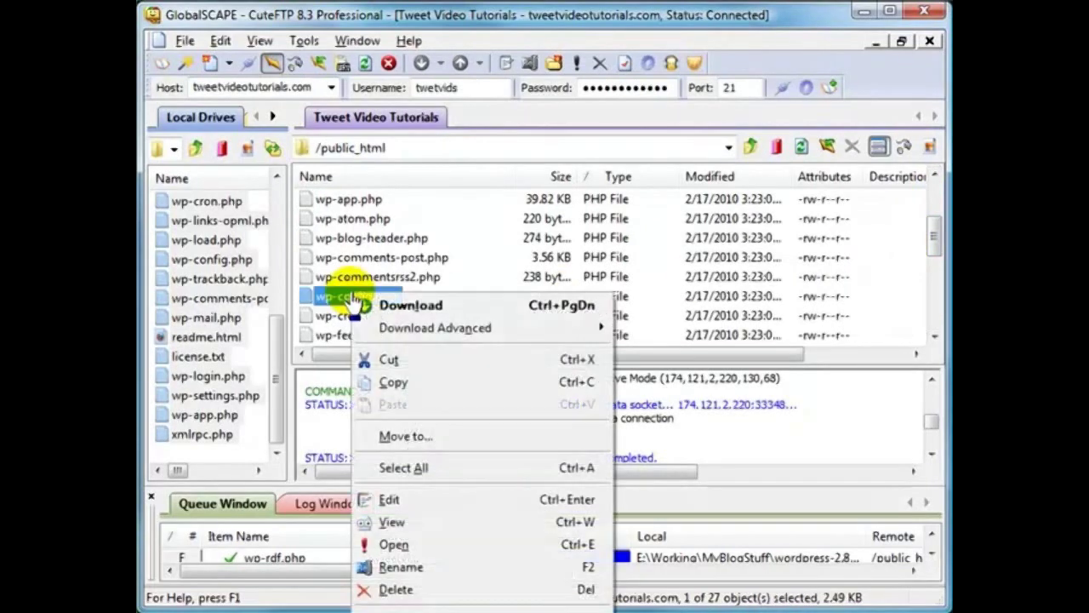
{"action": "left_click", "coordinate": [394, 499]}
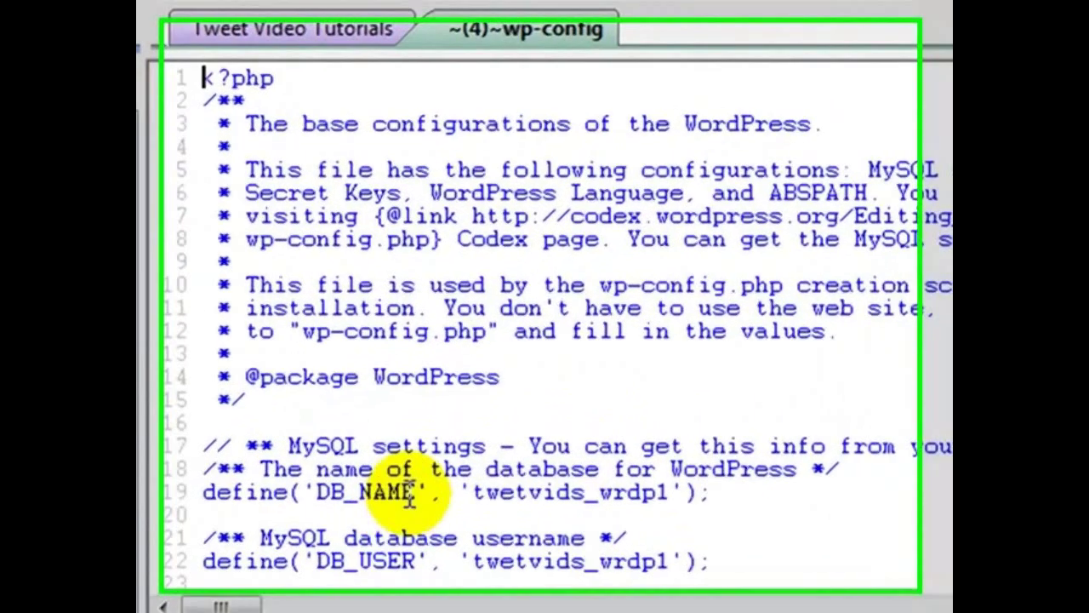
{"action": "scroll", "coordinate": [571, 505], "scroll_direction": "down", "scroll_amount": 3}
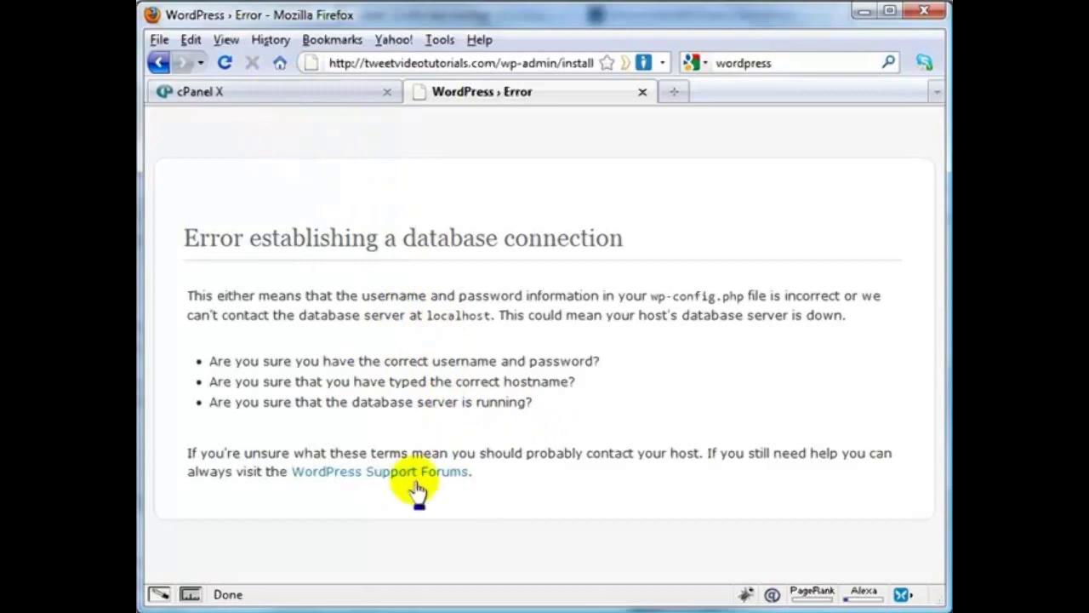
{"action": "key", "text": "alt+Tab"}
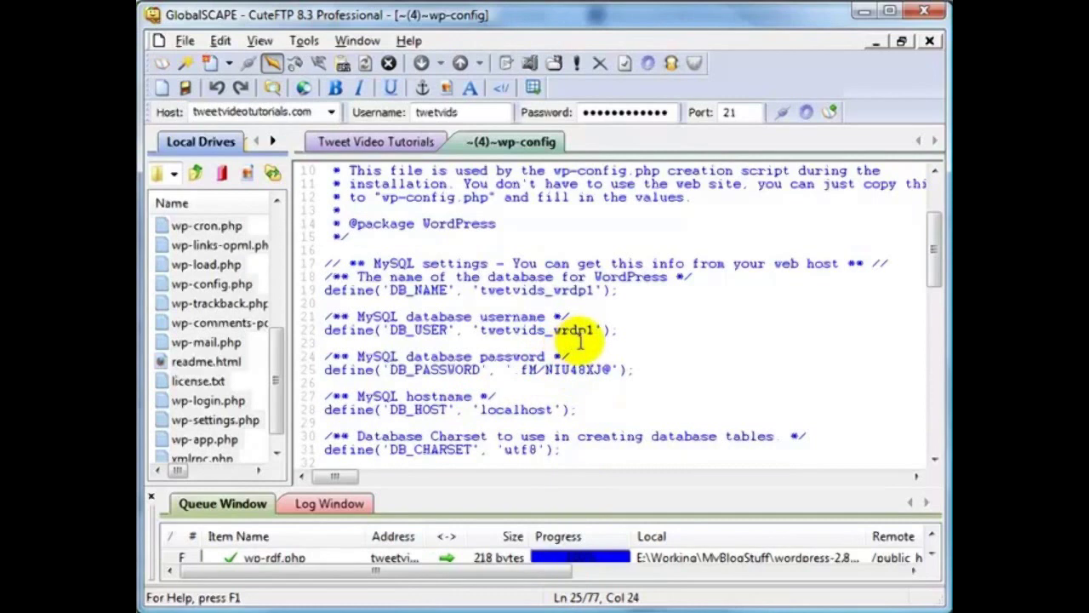
{"action": "left_click_drag", "start_coordinate": [553, 331], "coordinate": [596, 332]}
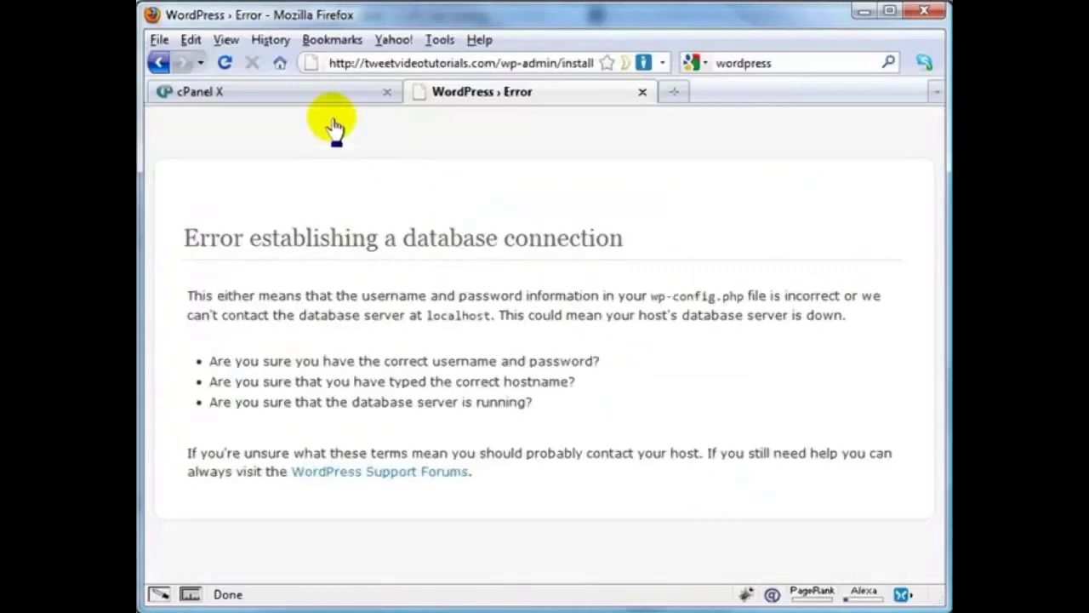
In Firefox, open the MySQL Databases page in cPanel and check the spelling of the database and user names
{"action": "left_click", "coordinate": [269, 95]}
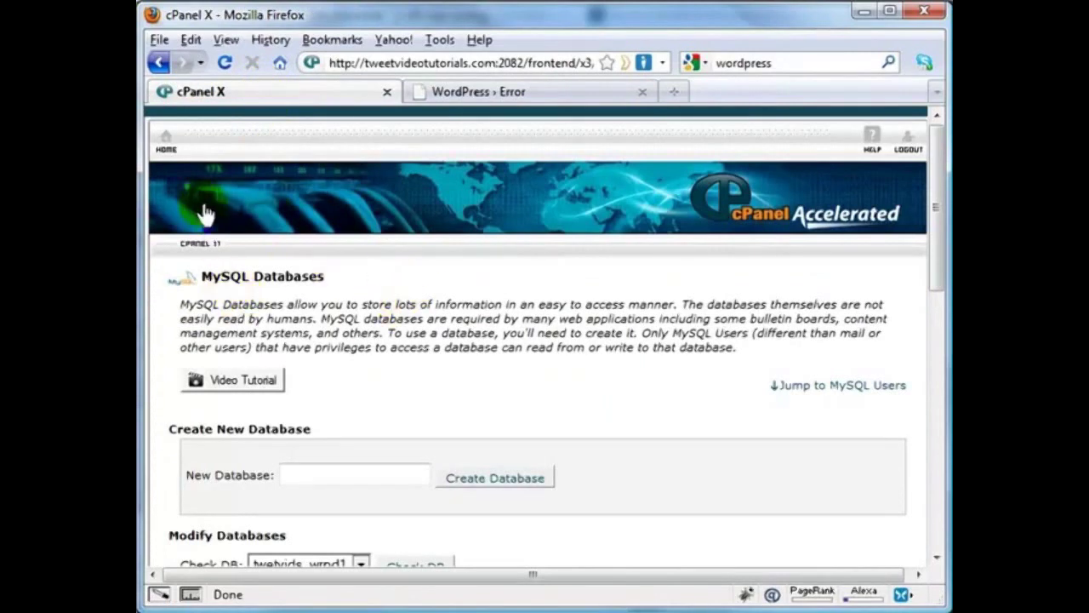
{"action": "left_click", "coordinate": [167, 146]}
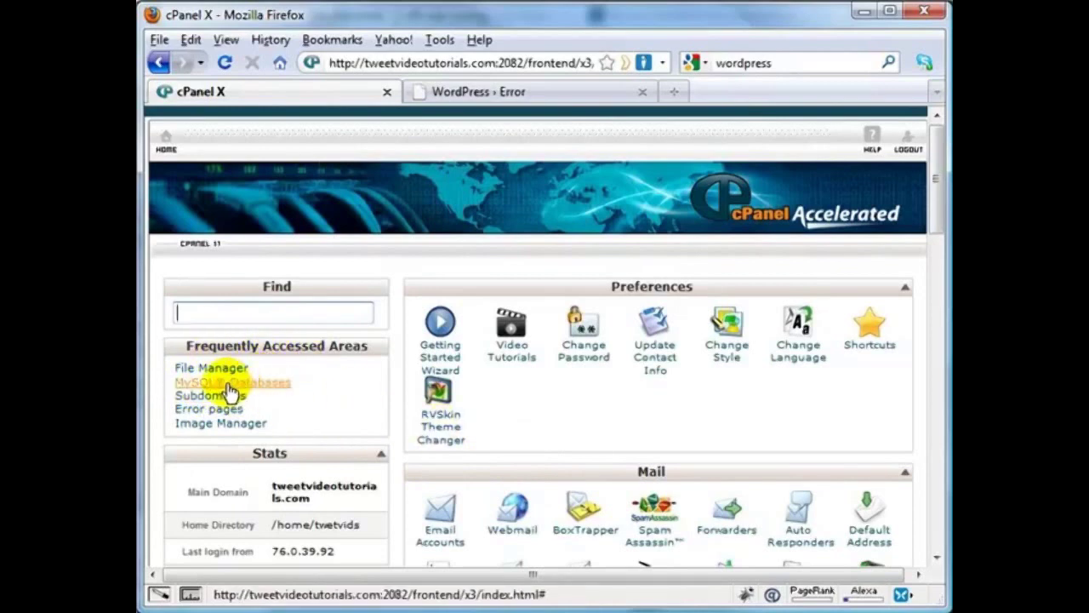
{"action": "left_click_drag", "start_coordinate": [941, 212], "coordinate": [936, 491]}
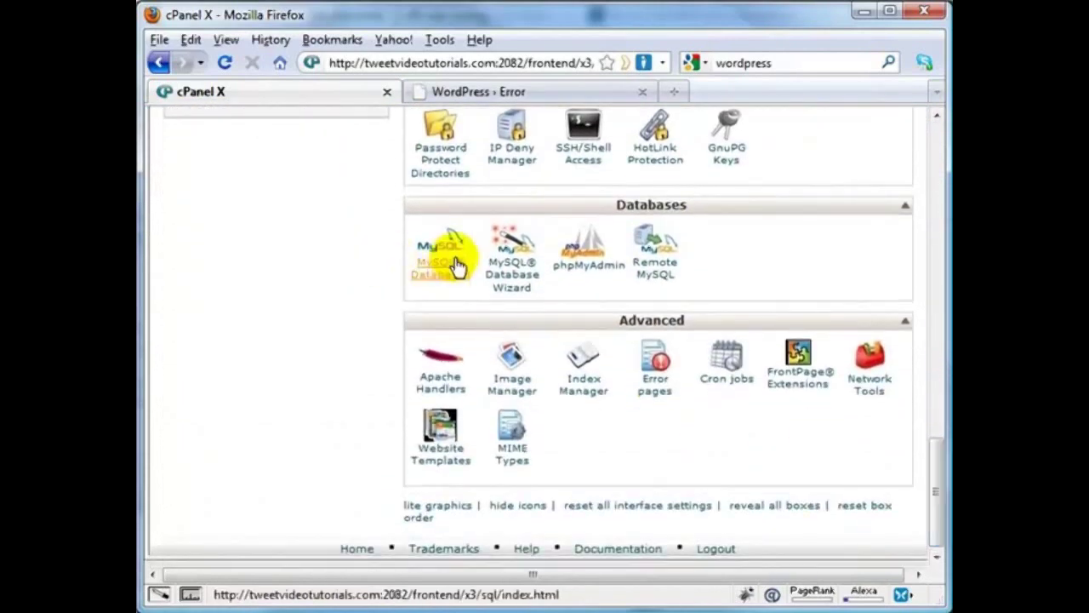
{"action": "left_click", "coordinate": [934, 143]}
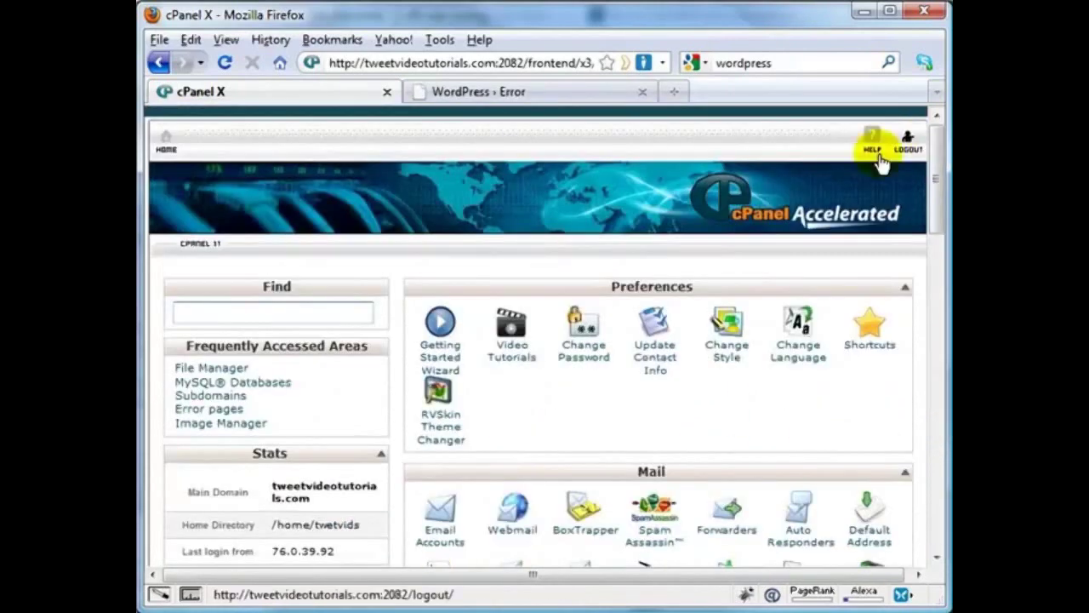
{"action": "left_click", "coordinate": [218, 383]}
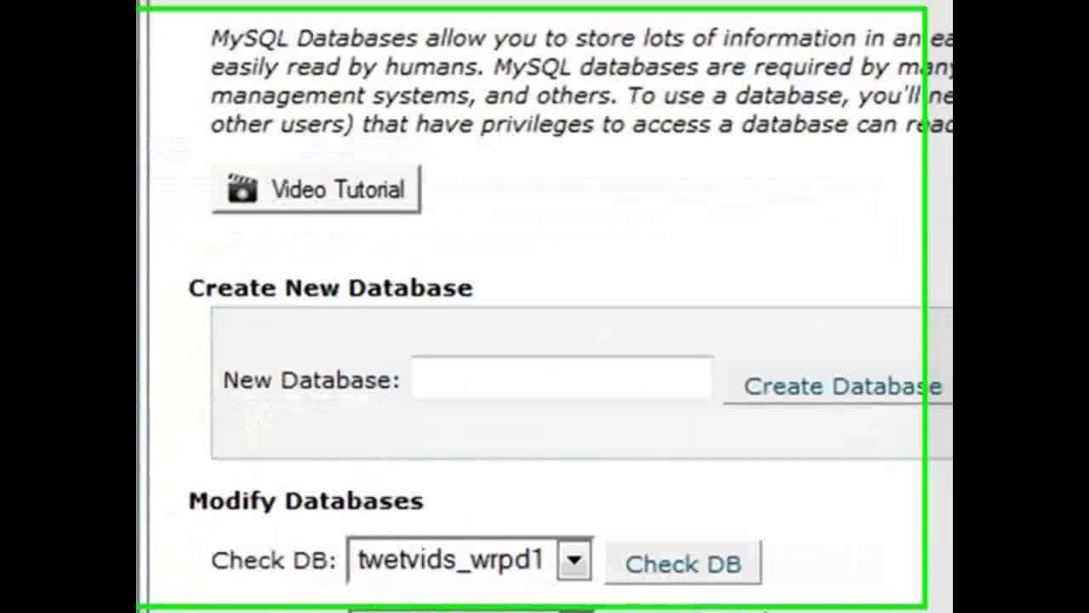
{"action": "scroll", "coordinate": [429, 391], "scroll_direction": "down", "scroll_amount": 3}
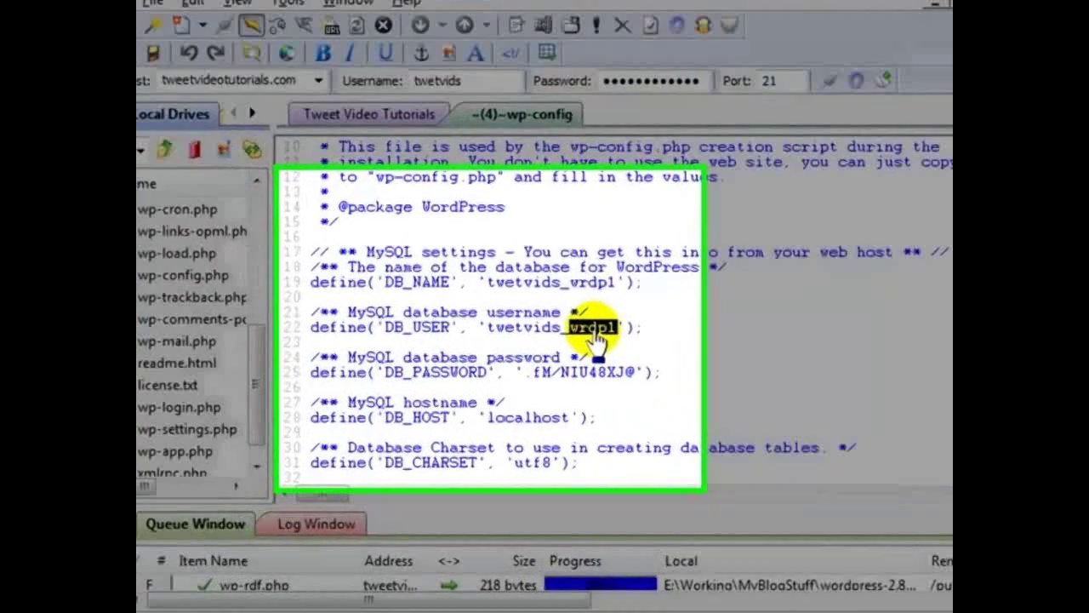
In the remote wp-config file in CuteFTP, set both DB_USER and DB_NAME to twetvids_wrpd1
{"action": "left_click", "coordinate": [584, 351]}
{"action": "left_click_drag", "start_coordinate": [719, 307], "coordinate": [770, 304]}
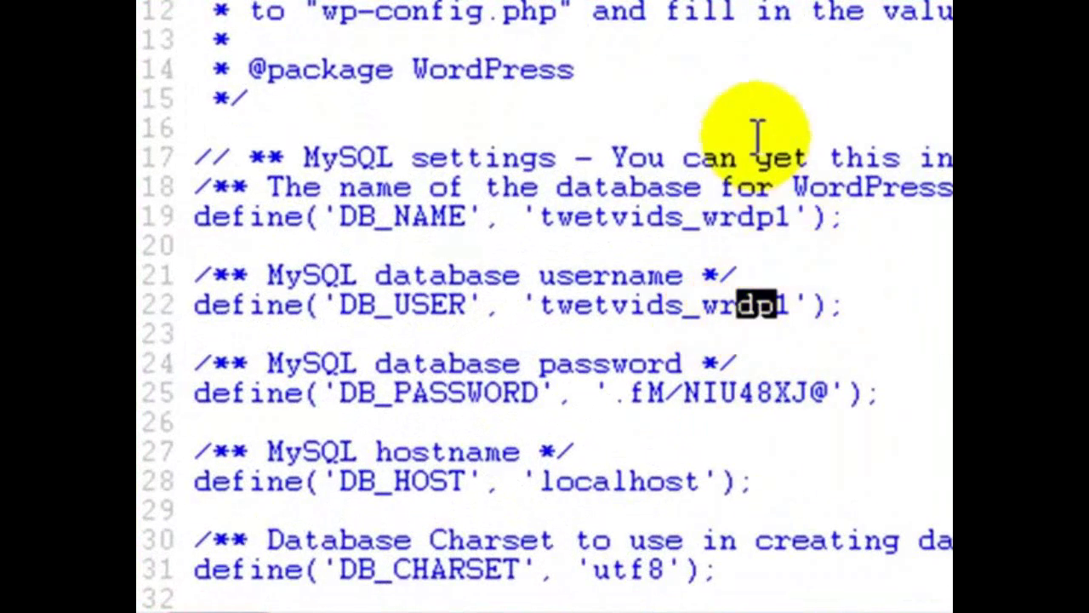
{"action": "type", "text": "p"}
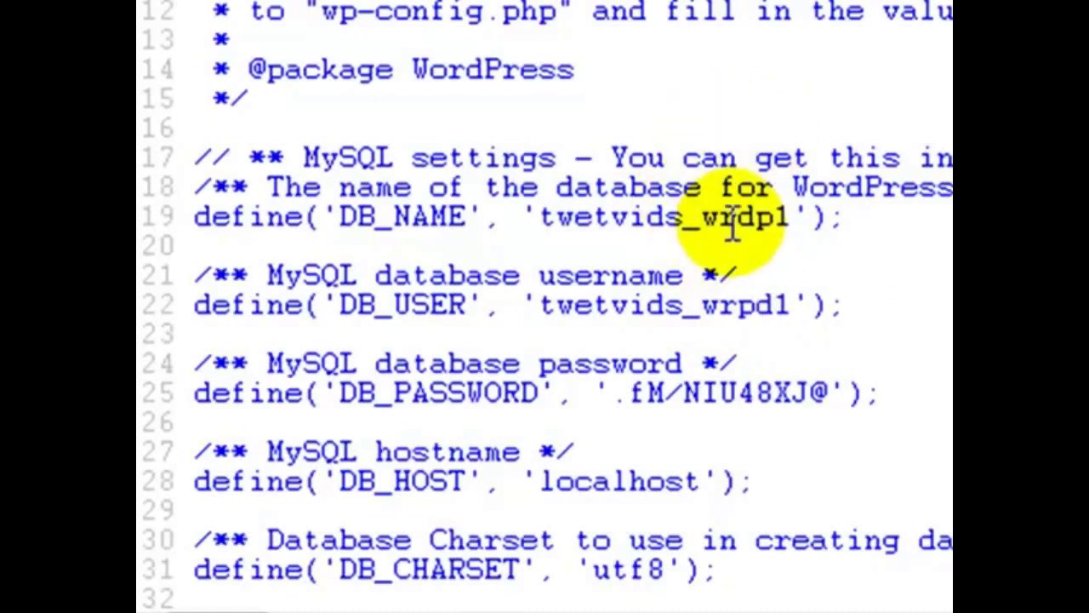
{"action": "left_click_drag", "start_coordinate": [739, 219], "coordinate": [773, 219]}
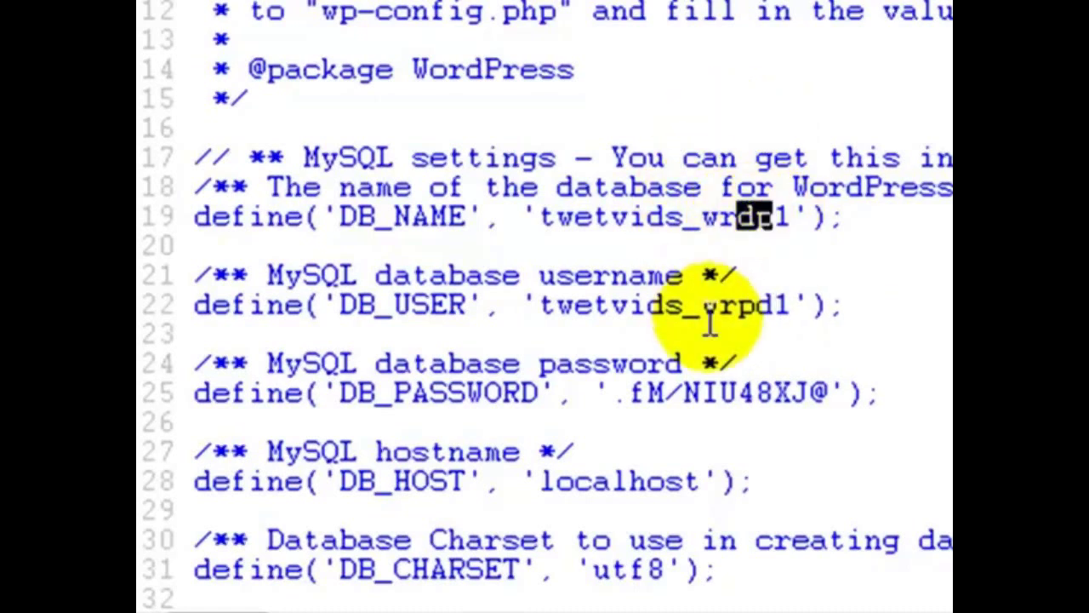
{"action": "type", "text": "p"}
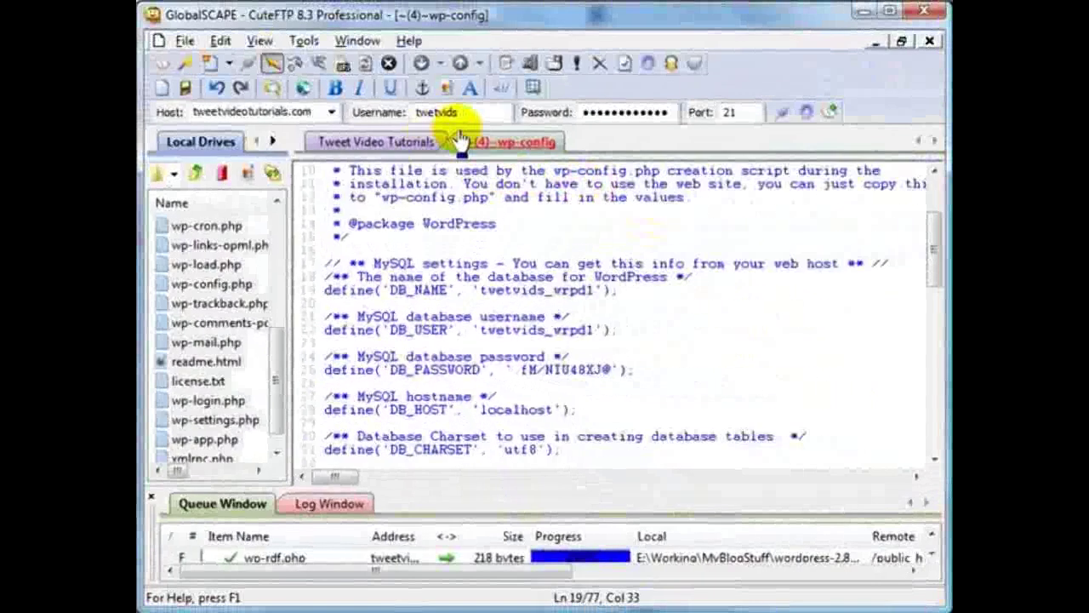
Save the edited remote wp-config file
{"action": "right_click", "coordinate": [489, 143]}
{"action": "right_click", "coordinate": [502, 242]}
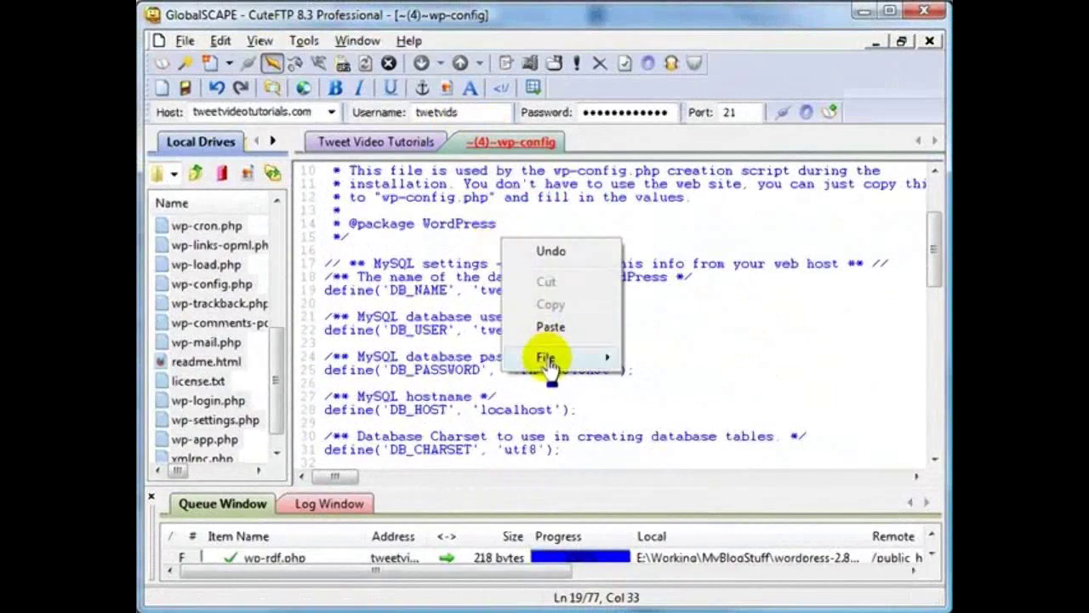
{"action": "mouse_move", "coordinate": [620, 357]}
{"action": "left_click", "coordinate": [665, 426]}
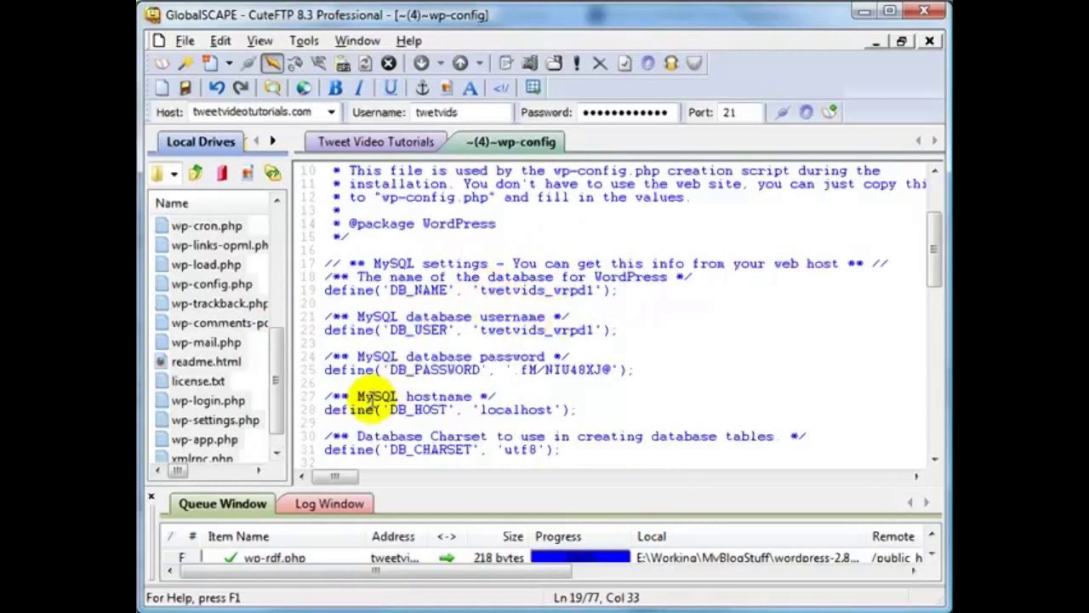
Close the wp-config file in CuteFTP, switch to Firefox and reload the WordPress install page
{"action": "right_click", "coordinate": [525, 149]}
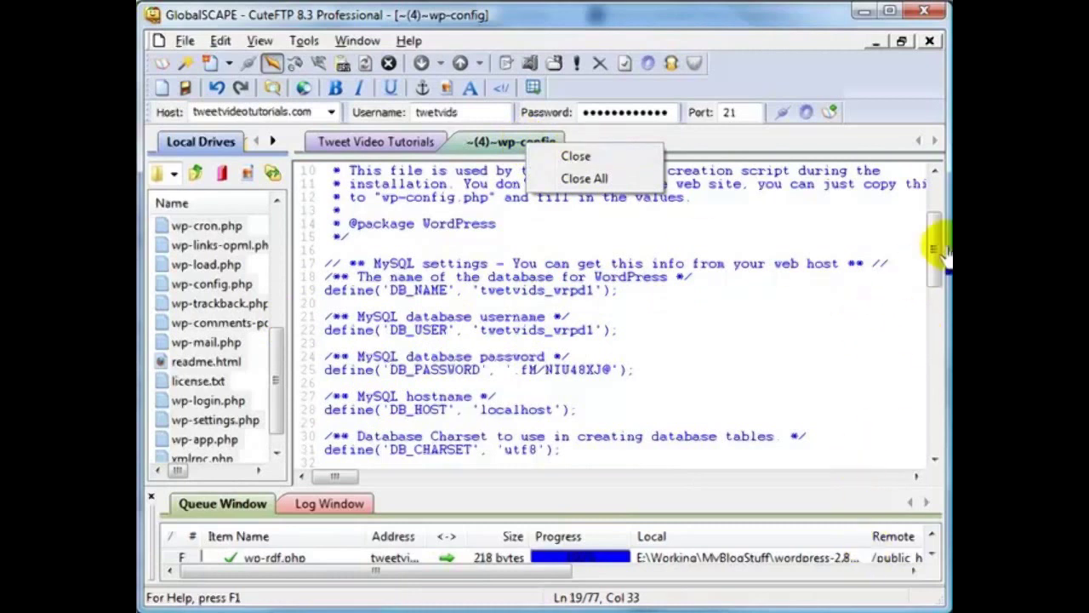
{"action": "left_click", "coordinate": [585, 160]}
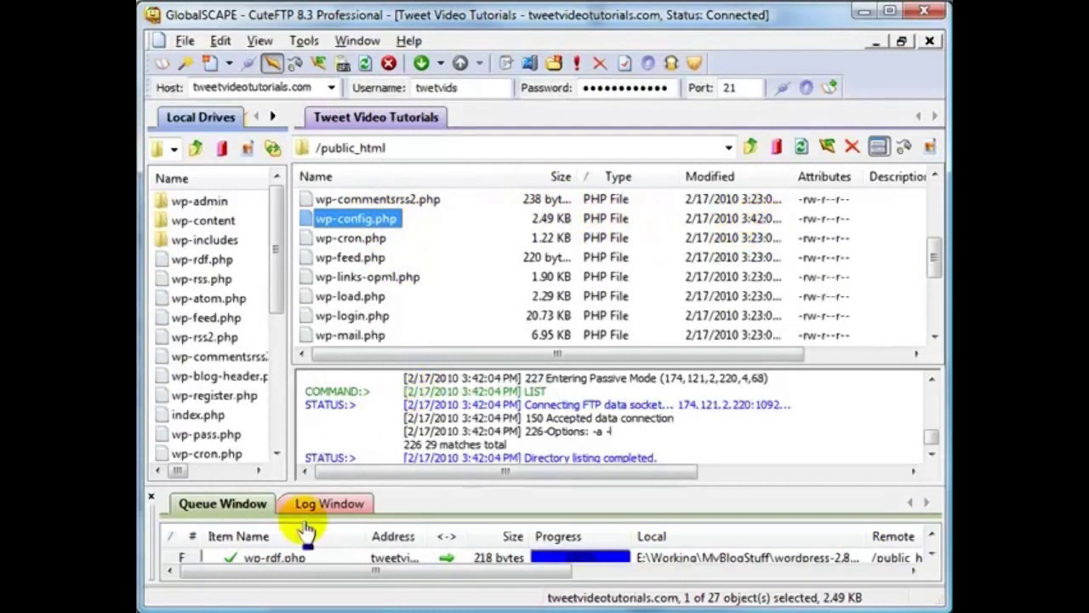
{"action": "key", "text": "alt+Tab"}
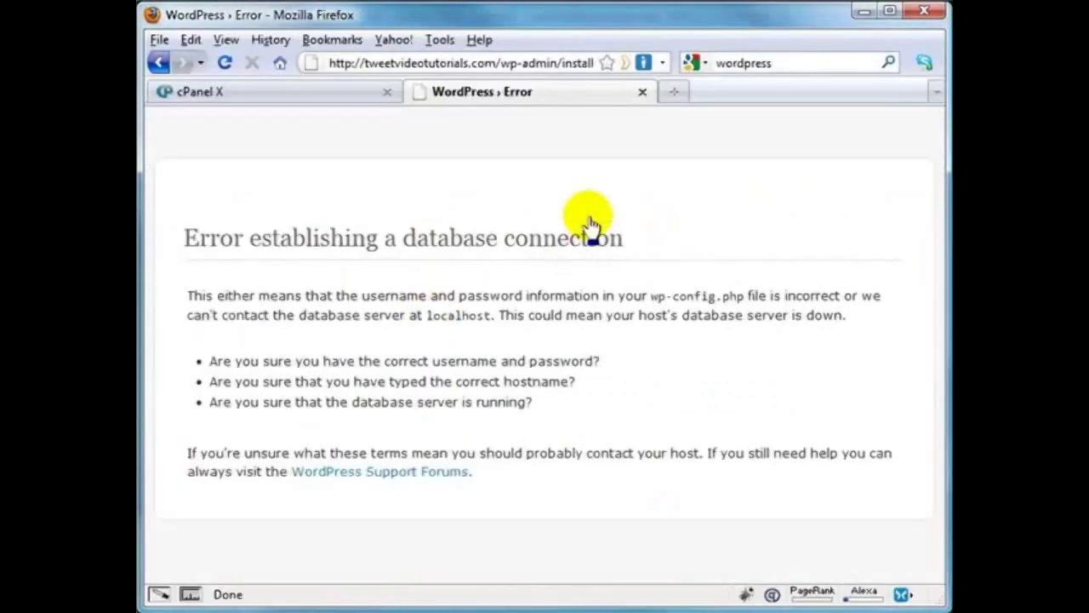
{"action": "left_click", "coordinate": [467, 65]}
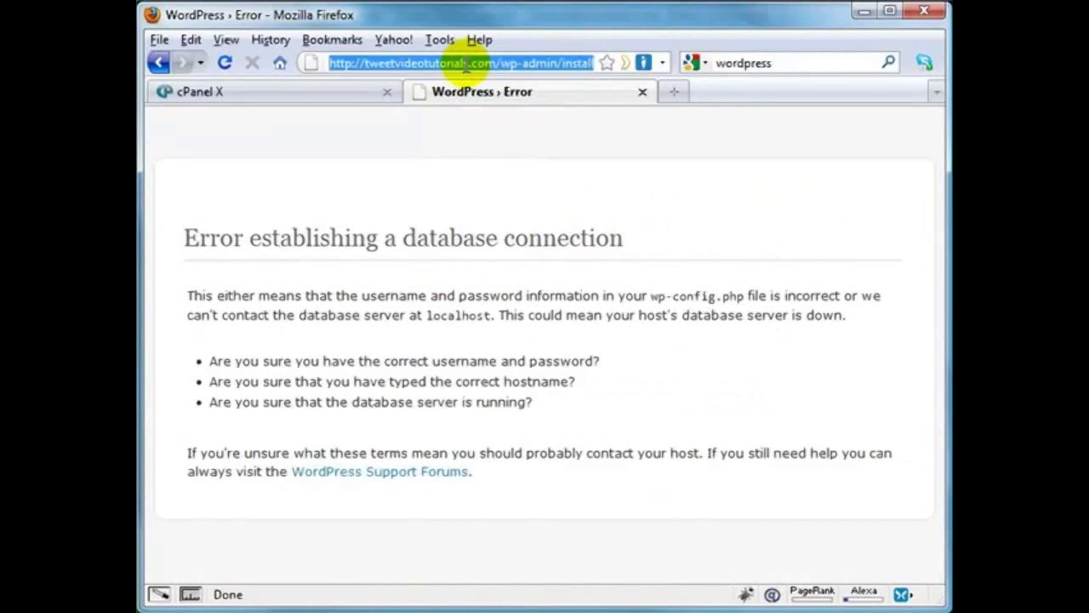
{"action": "key", "text": "Return"}
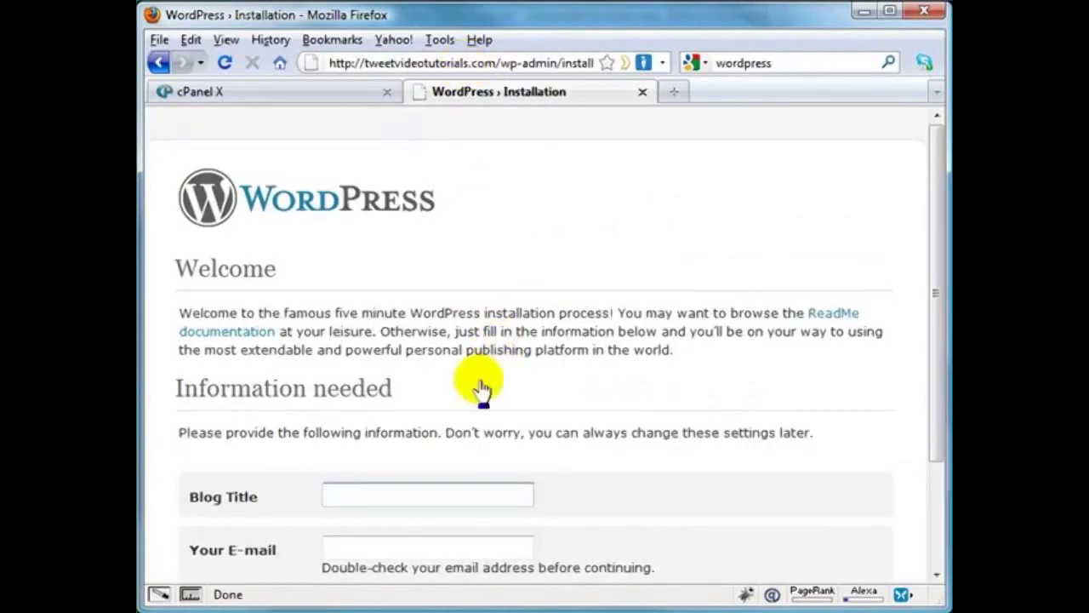
Set the blog title to "My Title", enter the contact e-mail address and install WordPress
{"action": "left_click_drag", "start_coordinate": [938, 313], "coordinate": [936, 457]}
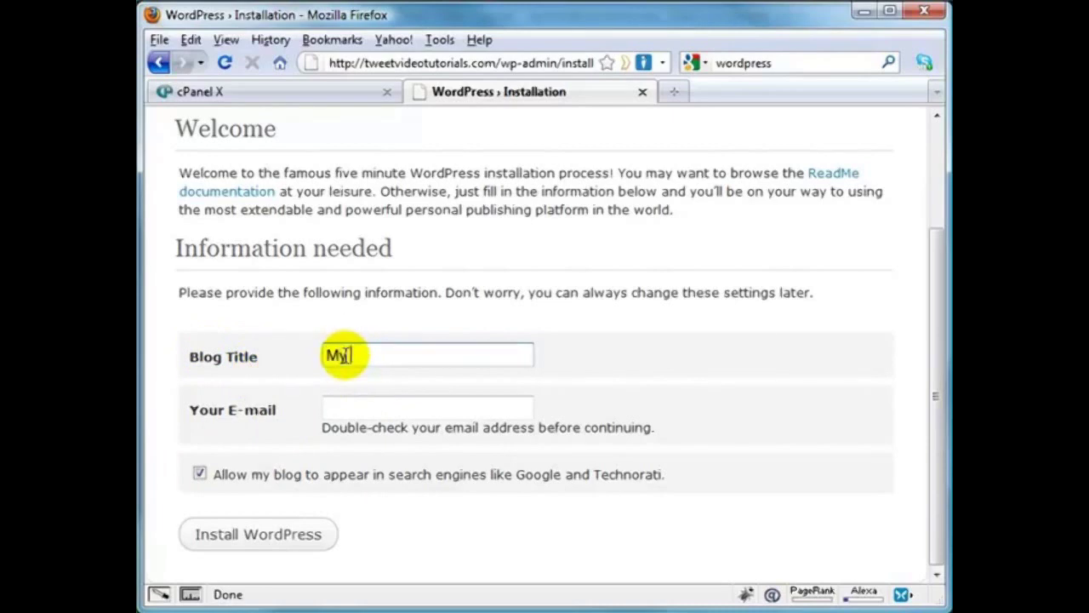
{"action": "double_click", "coordinate": [361, 408]}
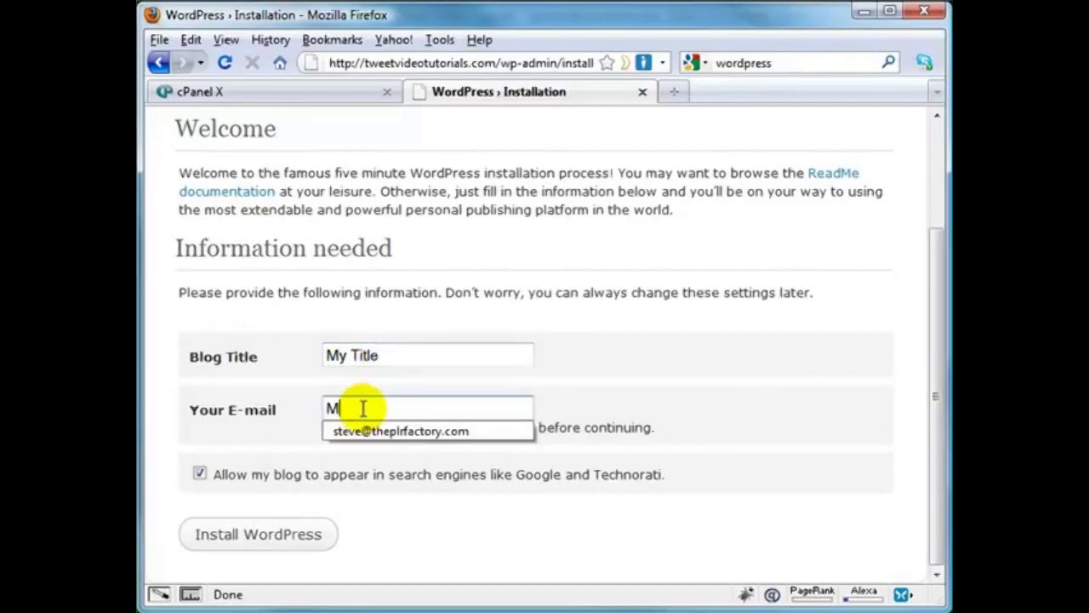
{"action": "type", "text": "Myemail@yourdomain.com"}
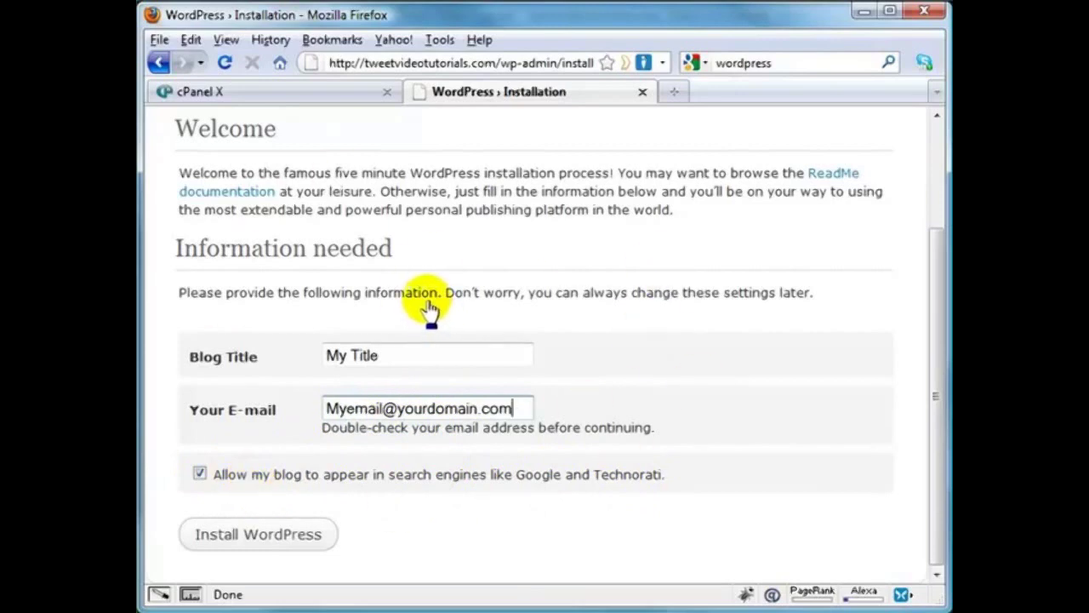
{"action": "left_click", "coordinate": [260, 542]}
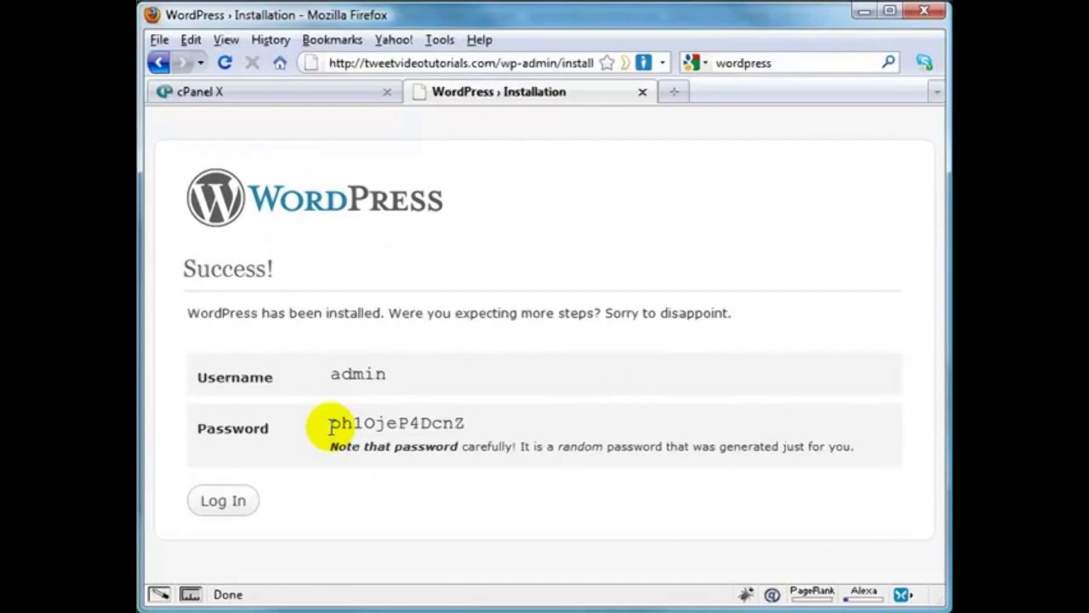
Copy the generated admin password and proceed to the WordPress login page
{"action": "left_click_drag", "start_coordinate": [330, 426], "coordinate": [505, 433]}
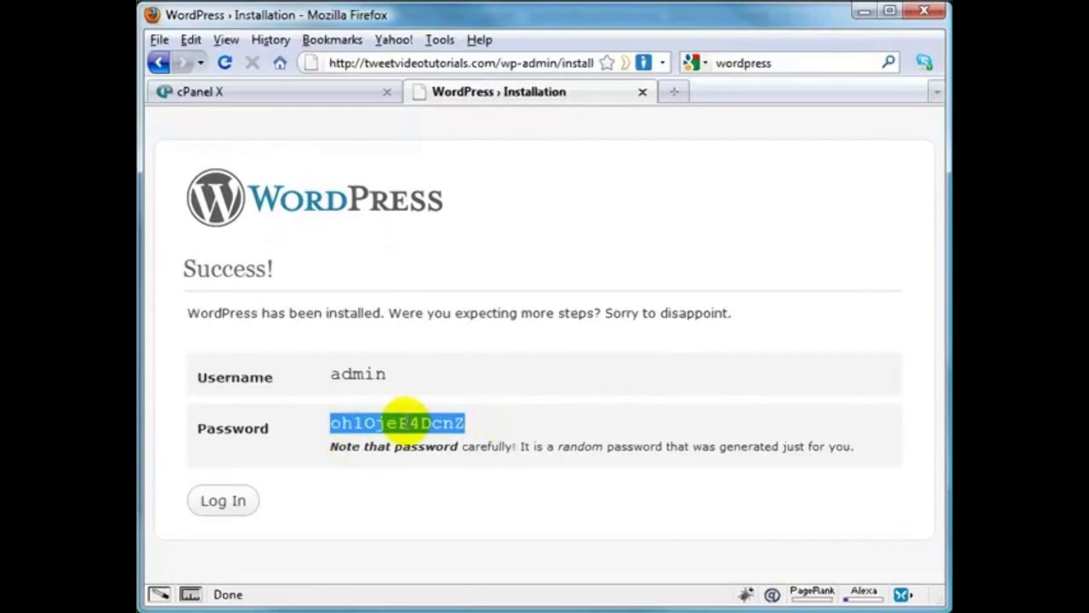
{"action": "right_click", "coordinate": [405, 420]}
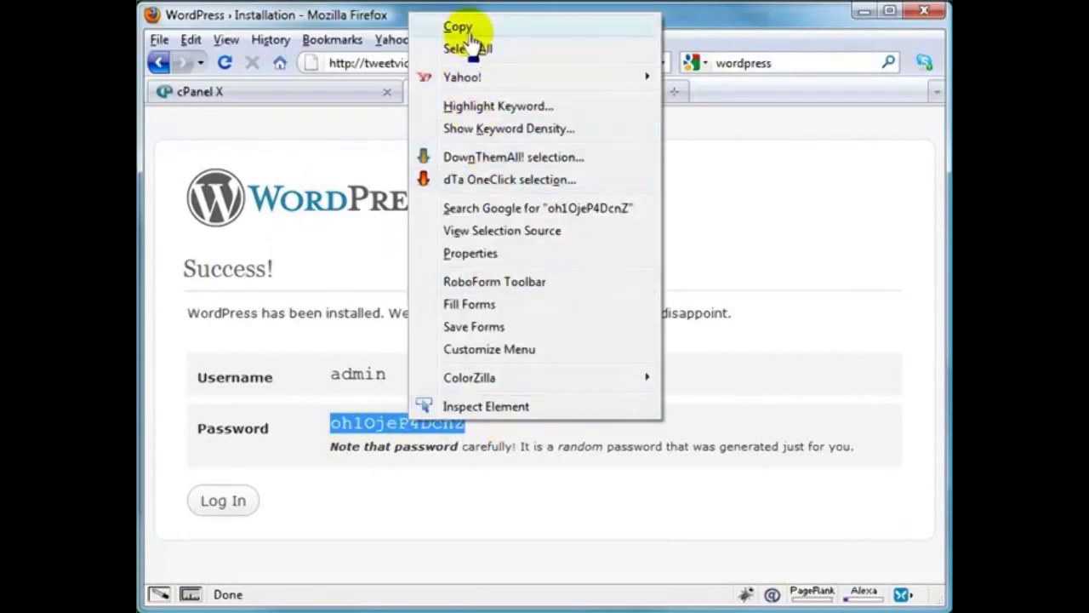
{"action": "left_click", "coordinate": [465, 27]}
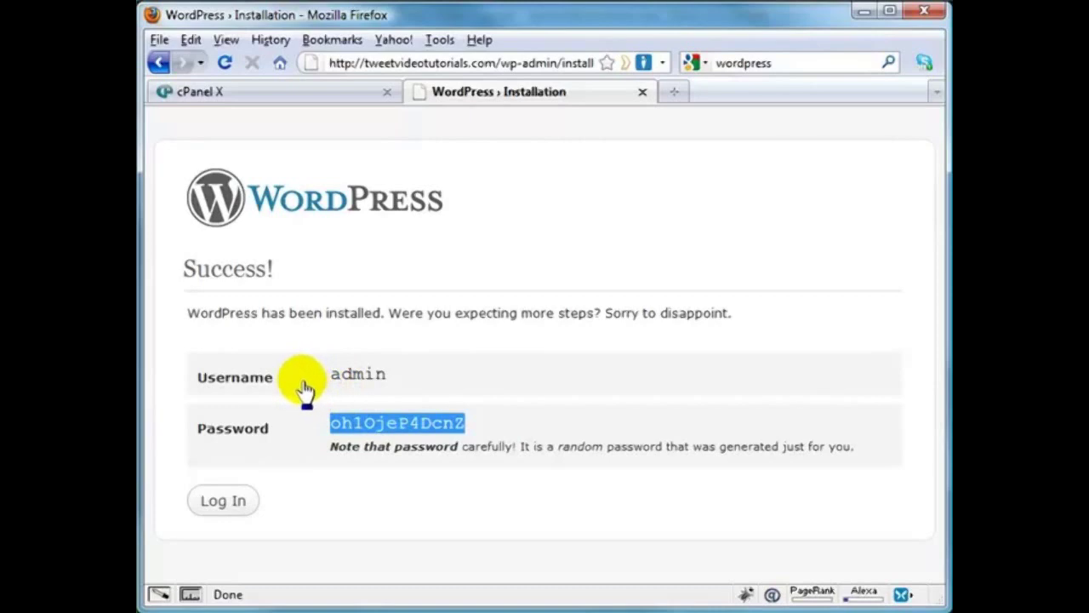
{"action": "left_click", "coordinate": [220, 507]}
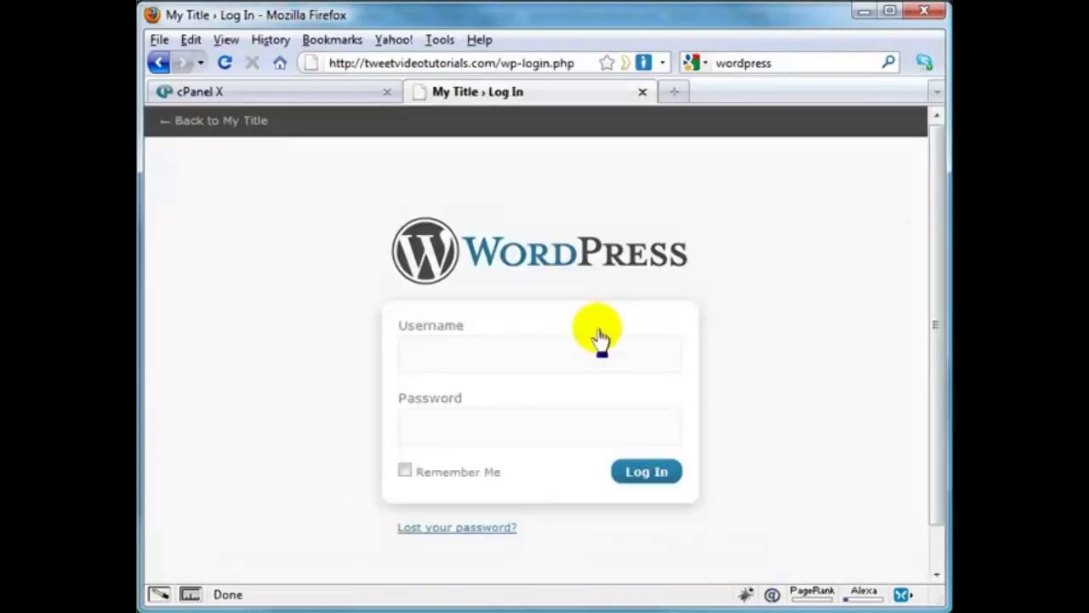
Log in to WordPress as admin with the copied password, and decline for now to have the browser remember it
{"action": "type", "text": "ad"}
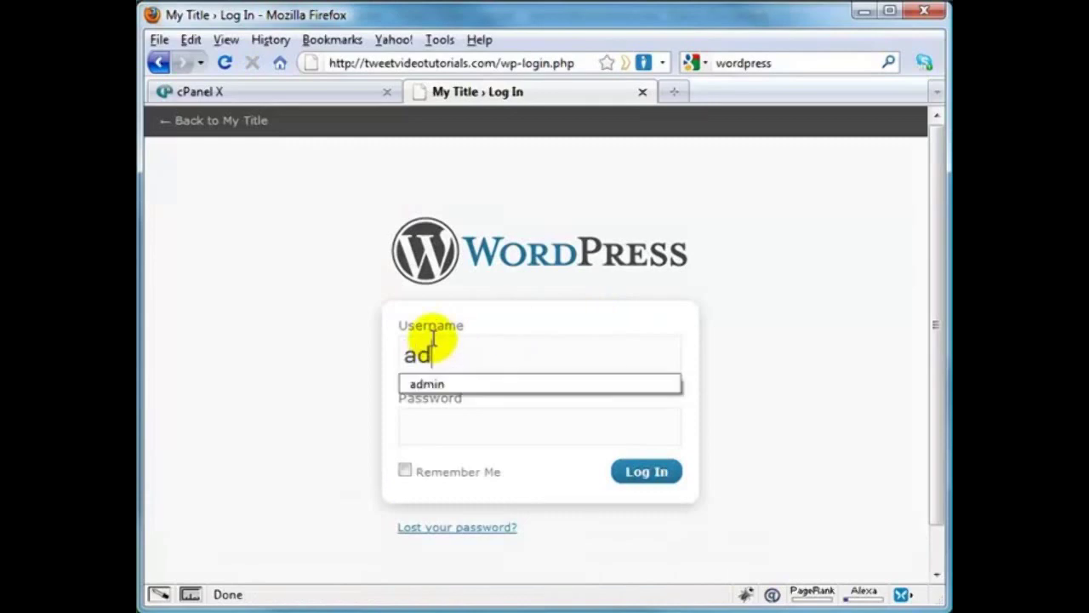
{"action": "type", "text": "min"}
{"action": "left_click", "coordinate": [464, 415]}
{"action": "right_click", "coordinate": [454, 421]}
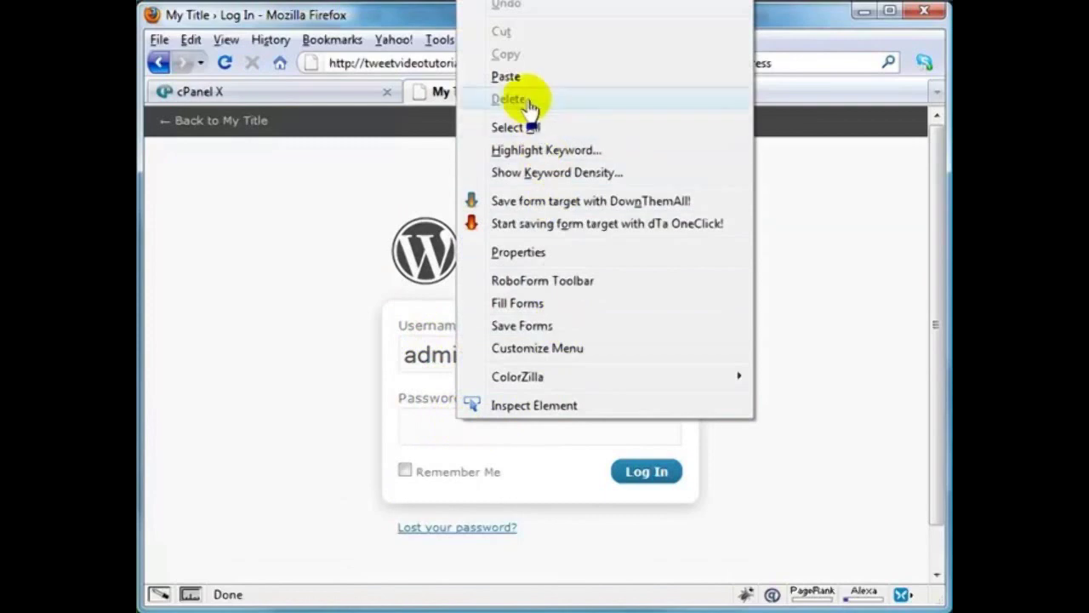
{"action": "left_click", "coordinate": [515, 78]}
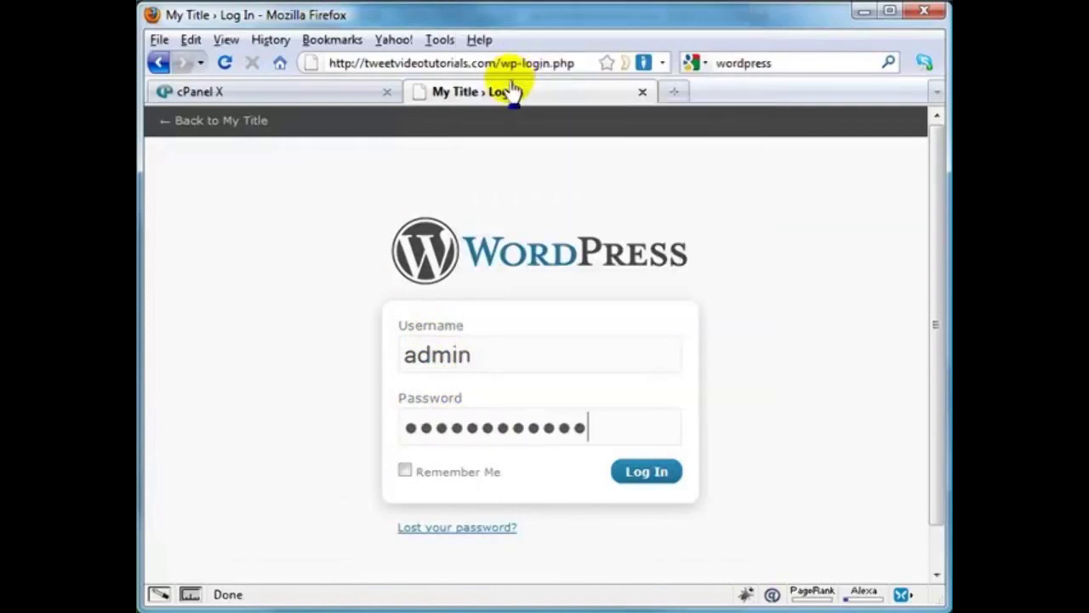
{"action": "left_click", "coordinate": [651, 472]}
{"action": "left_click", "coordinate": [487, 431]}
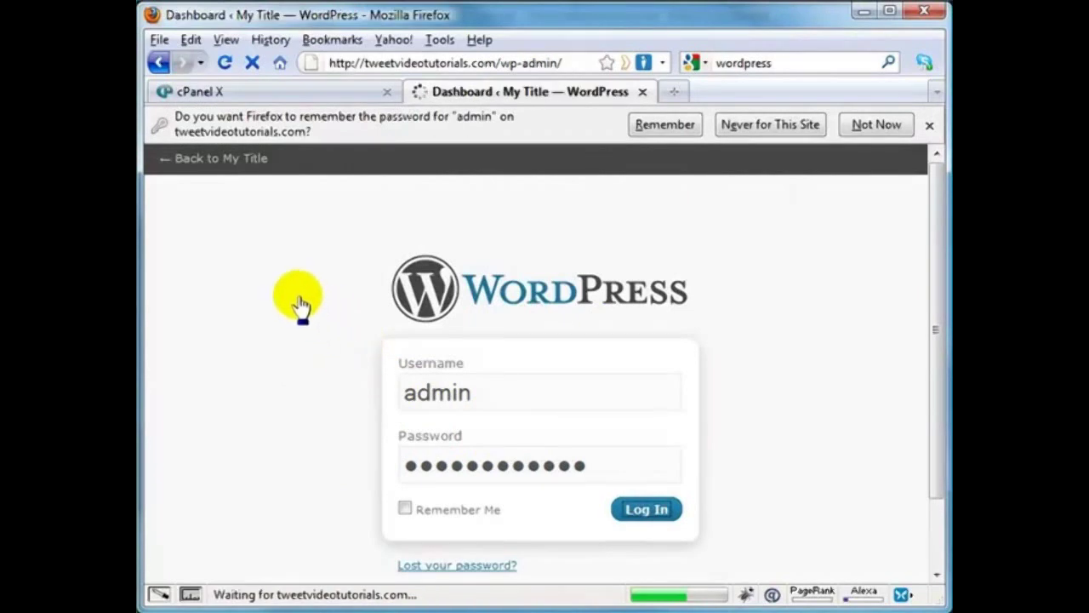
{"action": "left_click", "coordinate": [876, 125]}
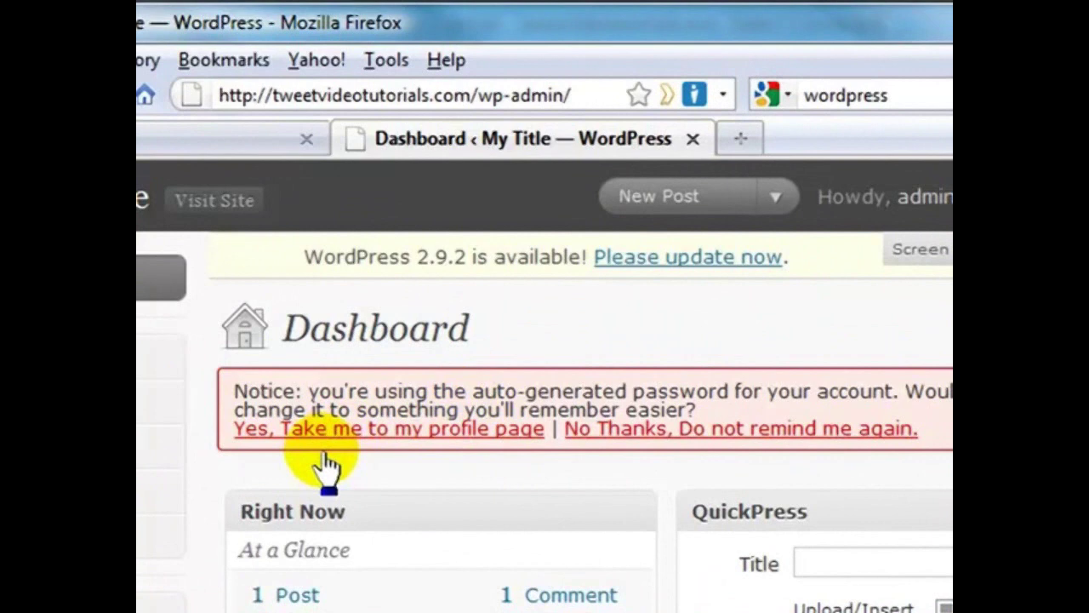
Open the admin's profile page, and copy the main blog's login password from the BlogNameLoginDetails file in Notepad
{"action": "left_click", "coordinate": [397, 434]}
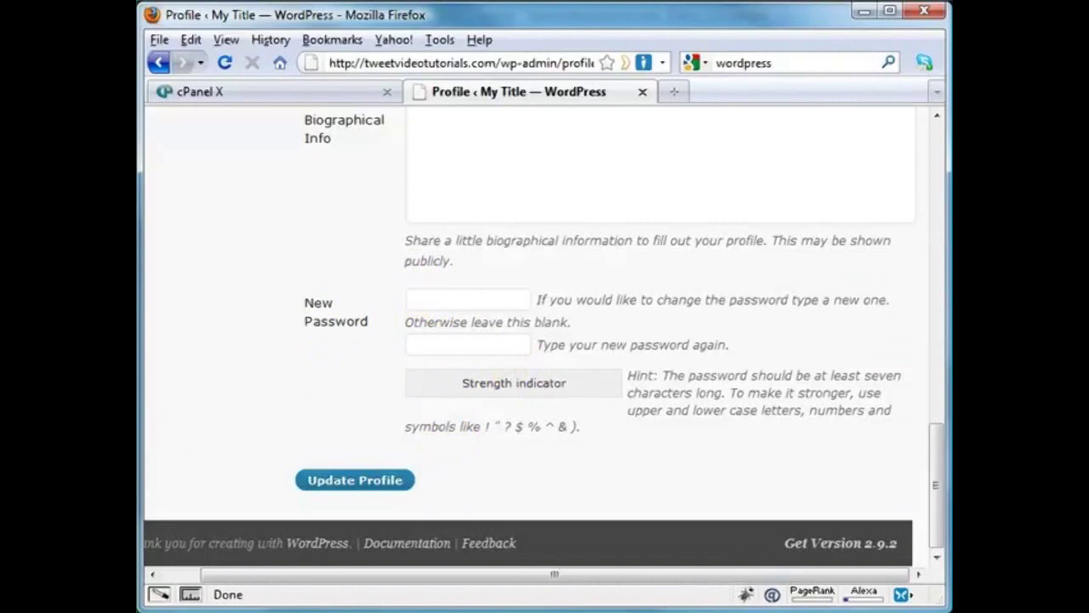
{"action": "left_click", "coordinate": [298, 612]}
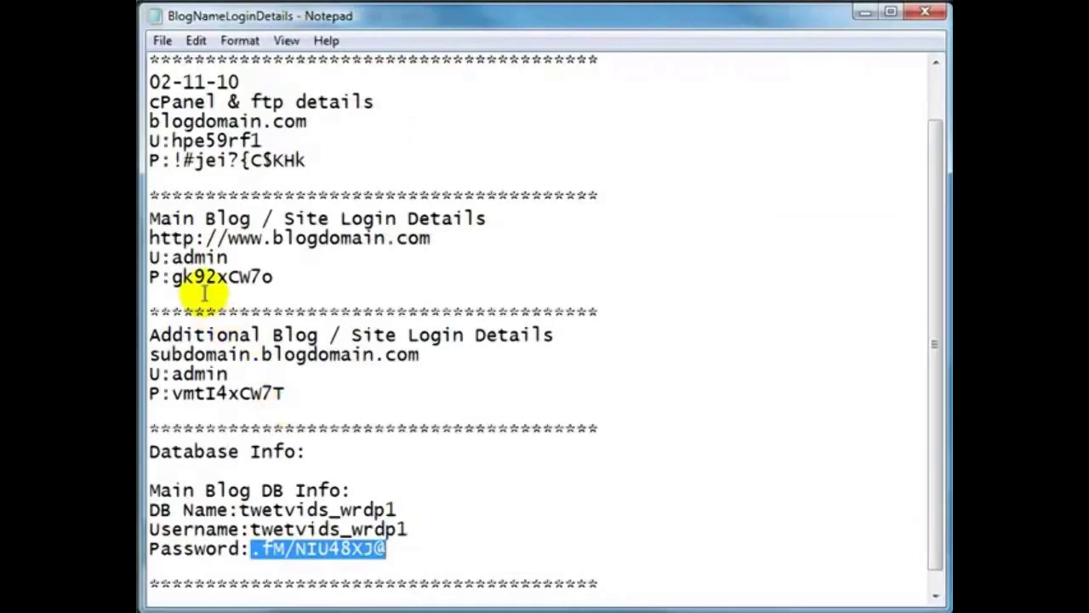
{"action": "left_click_drag", "start_coordinate": [172, 277], "coordinate": [274, 277]}
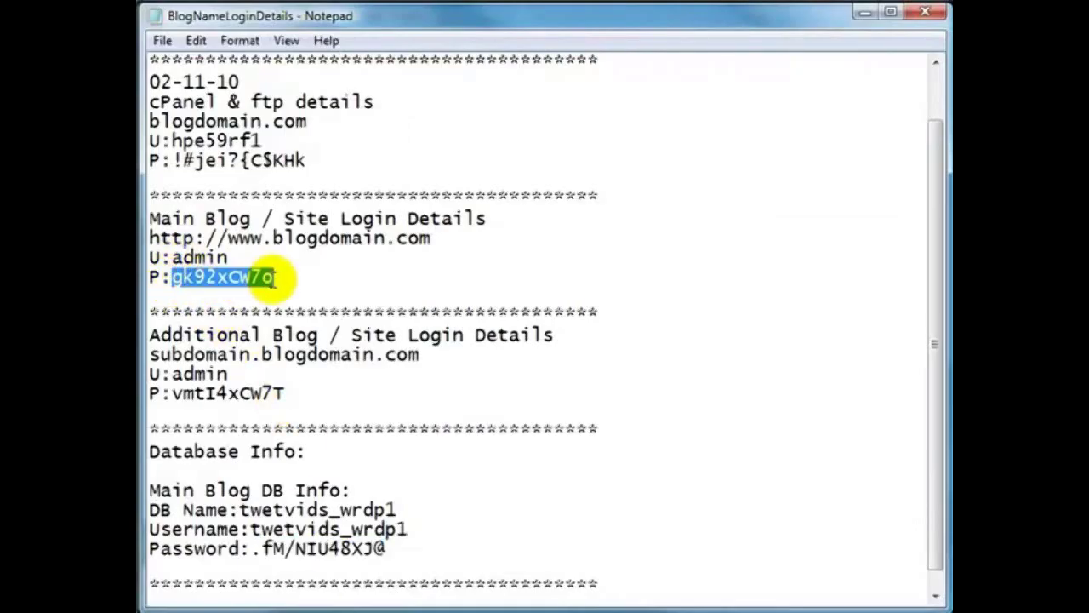
{"action": "right_click", "coordinate": [264, 277]}
{"action": "left_click", "coordinate": [304, 343]}
Back in Firefox, paste the copied password into both New Password fields and update the profile
{"action": "key", "text": "alt+Tab"}
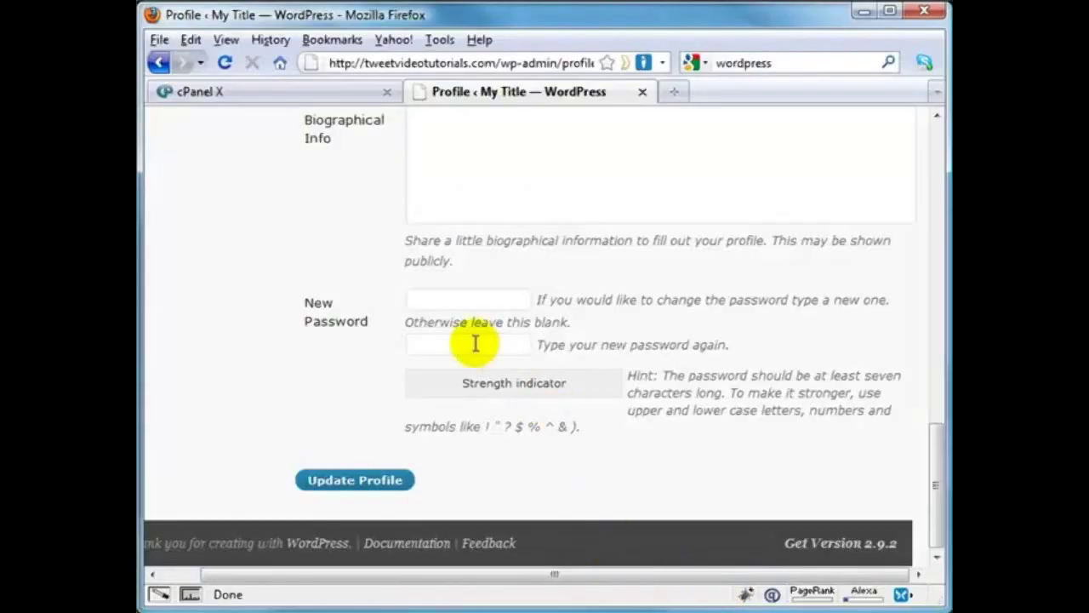
{"action": "right_click", "coordinate": [432, 299]}
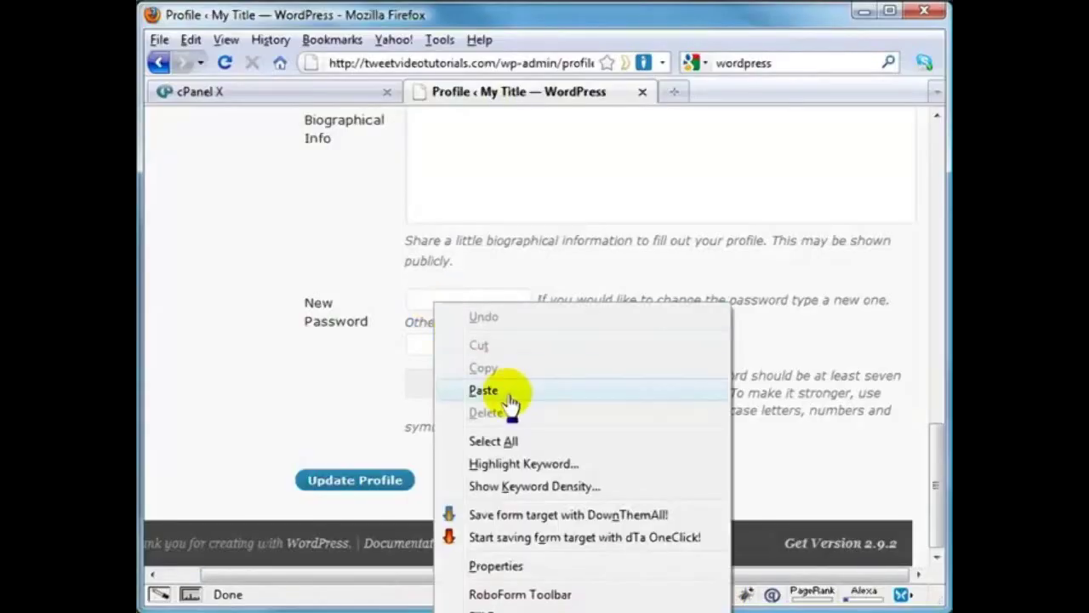
{"action": "left_click", "coordinate": [487, 390]}
{"action": "right_click", "coordinate": [432, 344]}
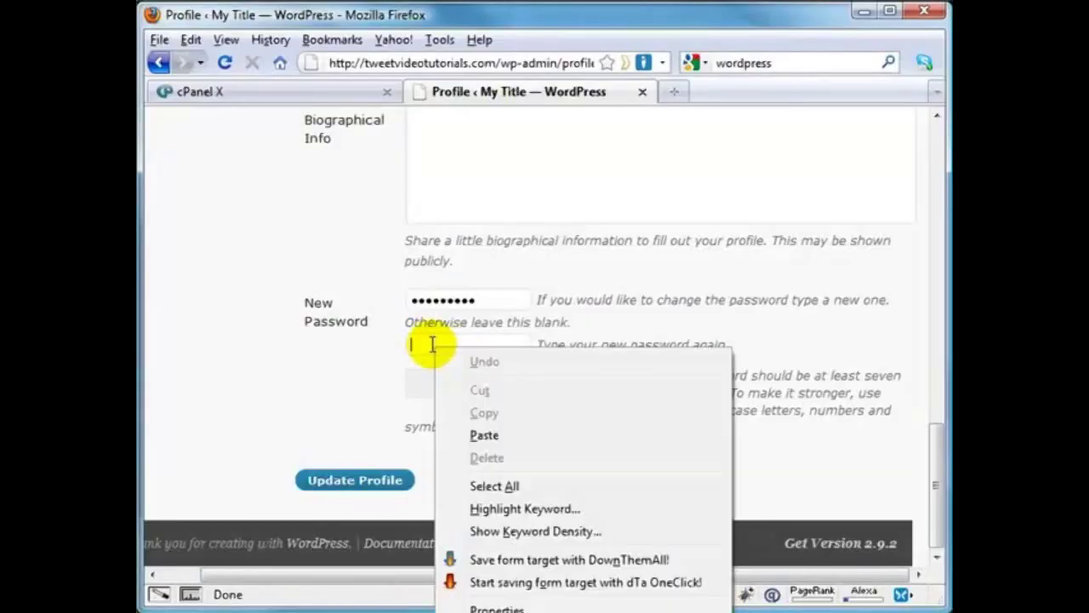
{"action": "left_click", "coordinate": [514, 432]}
{"action": "key", "text": "Return"}
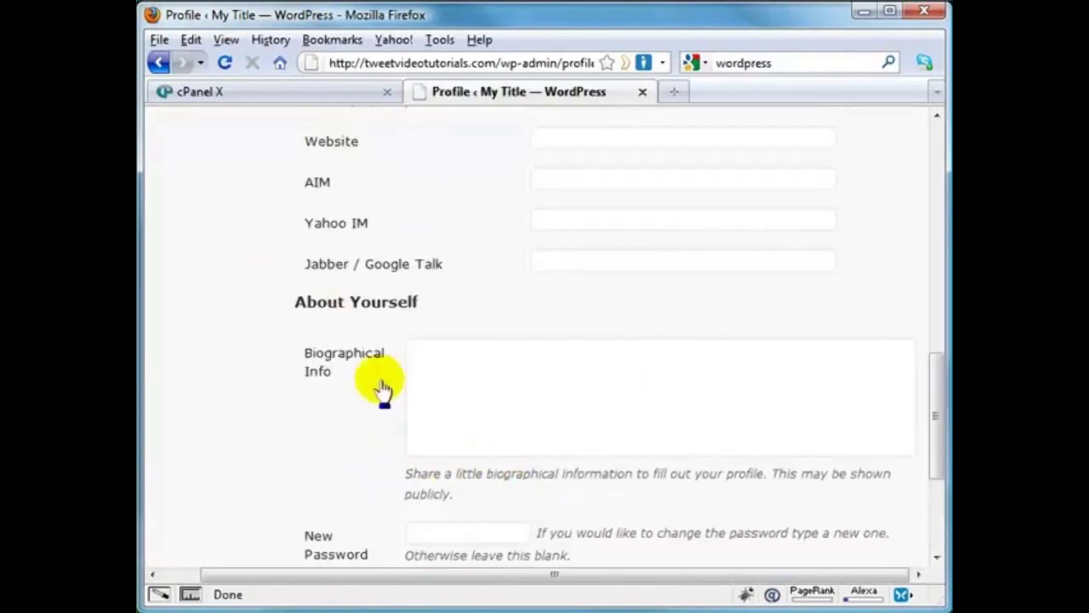
Visit the newly installed blog's public home page from the WordPress admin
{"action": "left_click_drag", "start_coordinate": [941, 438], "coordinate": [924, 542]}
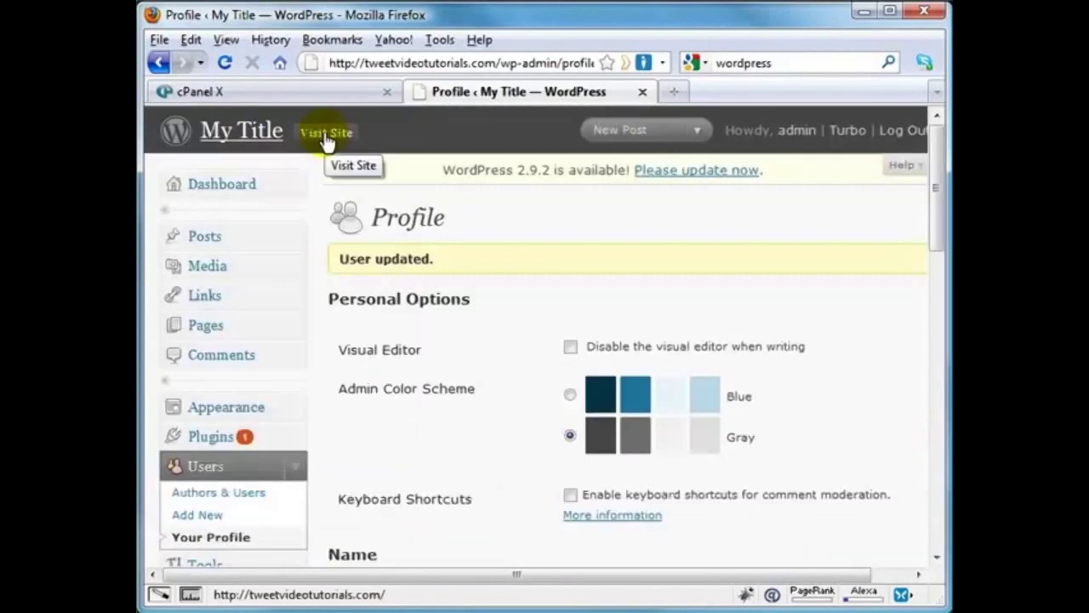
{"action": "left_click", "coordinate": [326, 135]}
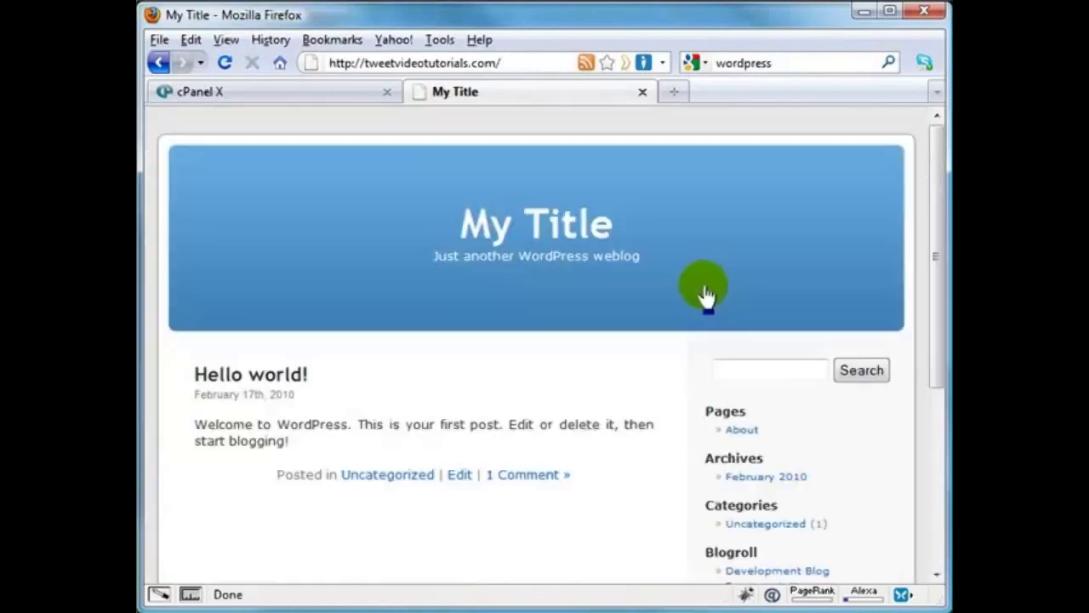